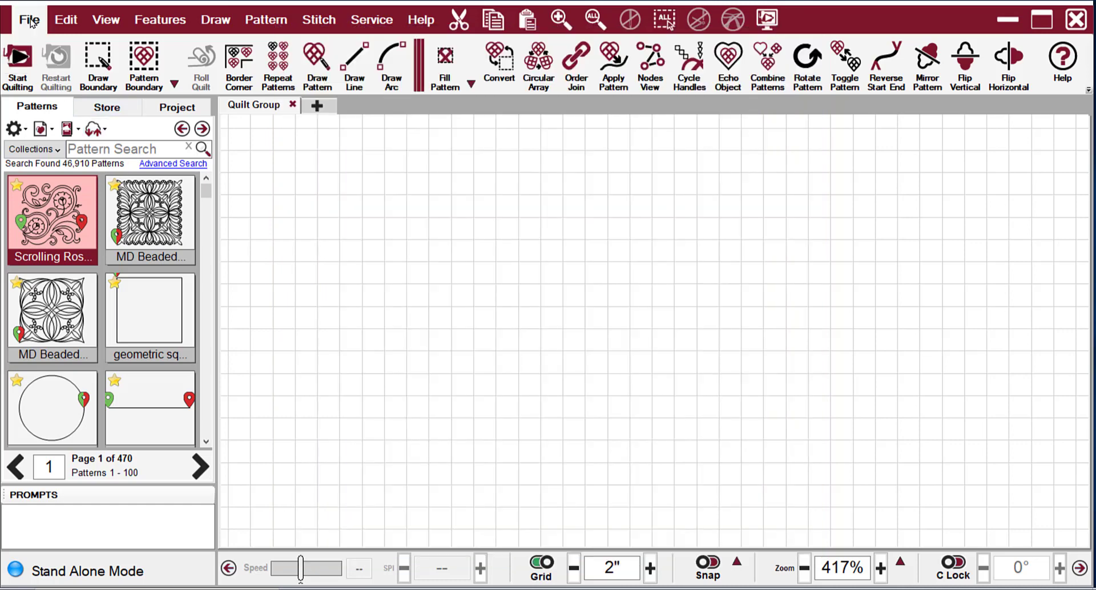
- Open File > Import Image to browse the folder of quilt block pictures
left_click(30, 20)
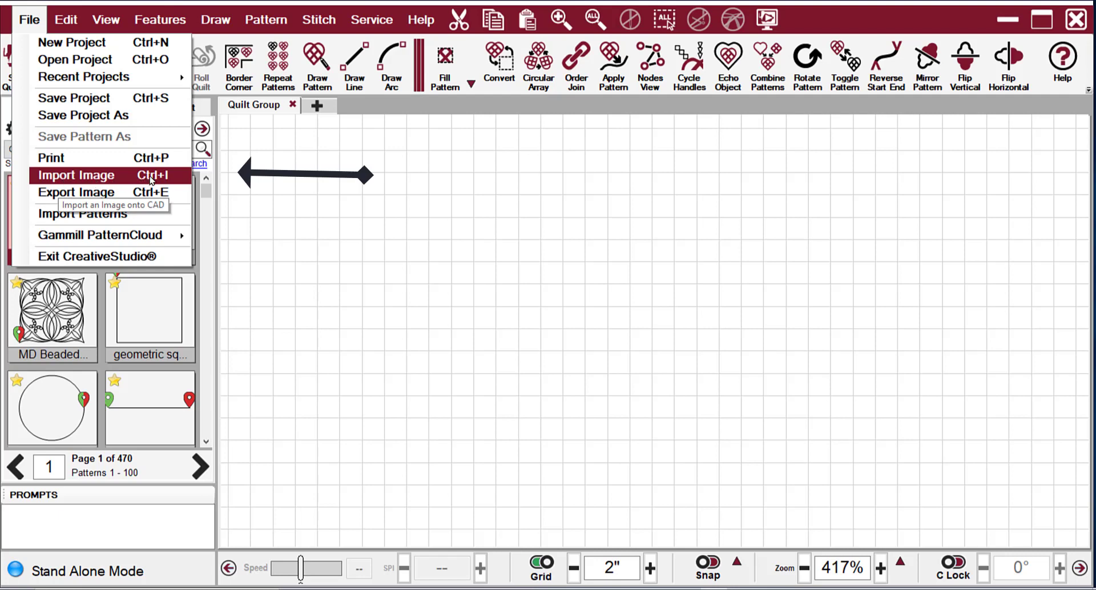
left_click(73, 179)
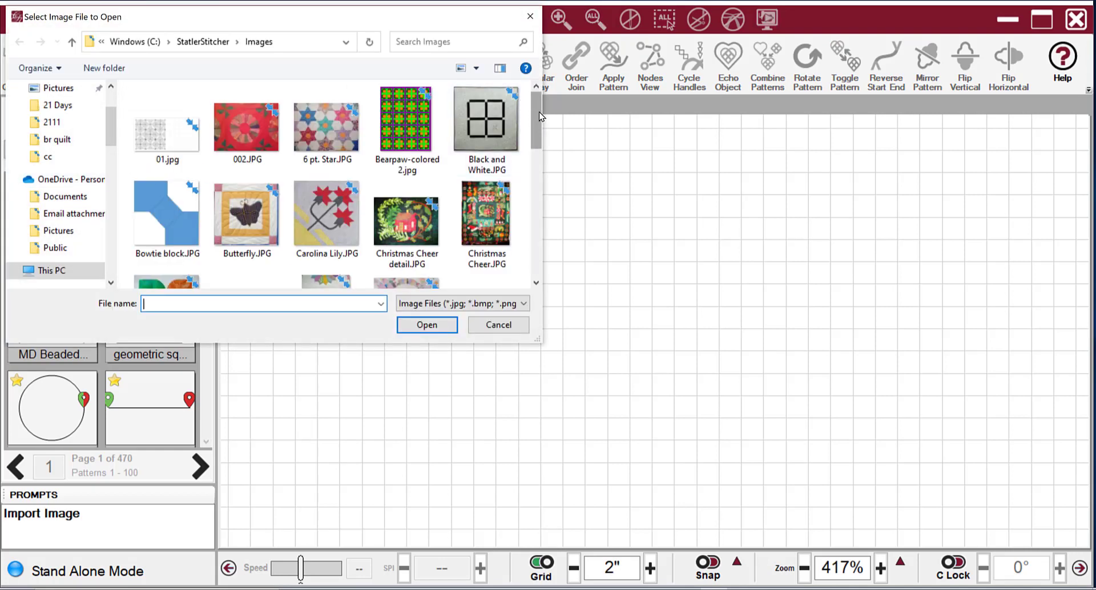
left_click_drag(539, 112, 542, 153)
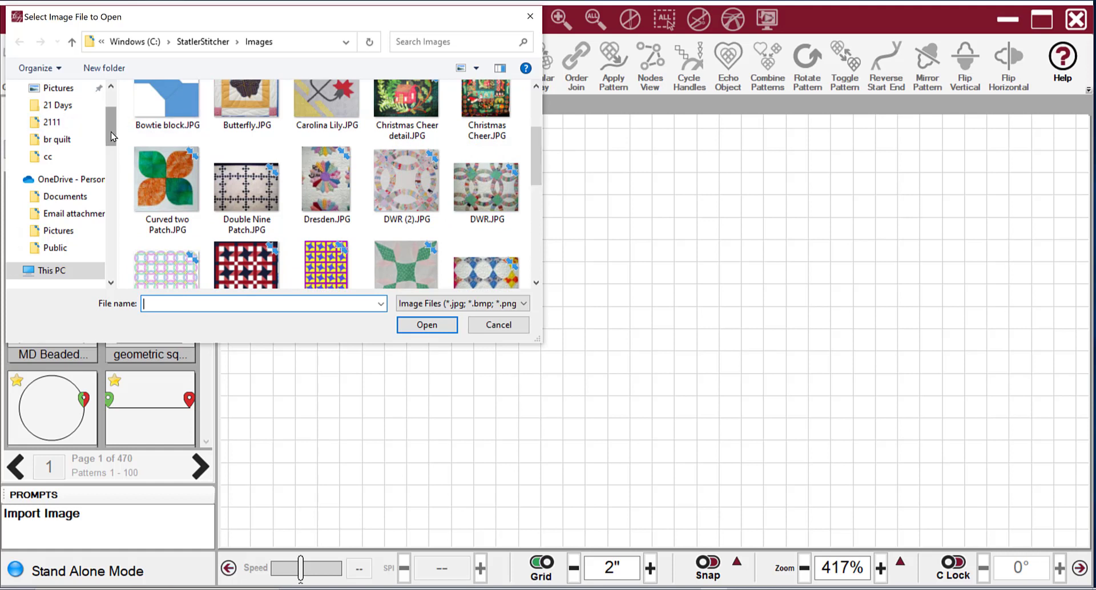
left_click_drag(111, 132, 112, 109)
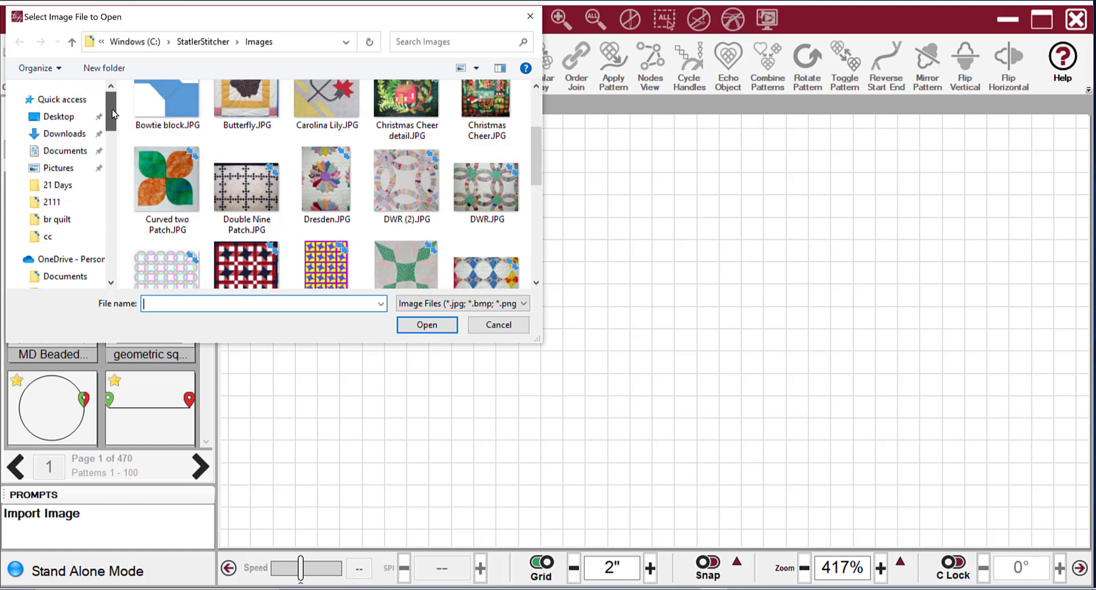
- Browse to Desktop > days > blocks and import log cabin.JPG onto the canvas
left_click(50, 120)
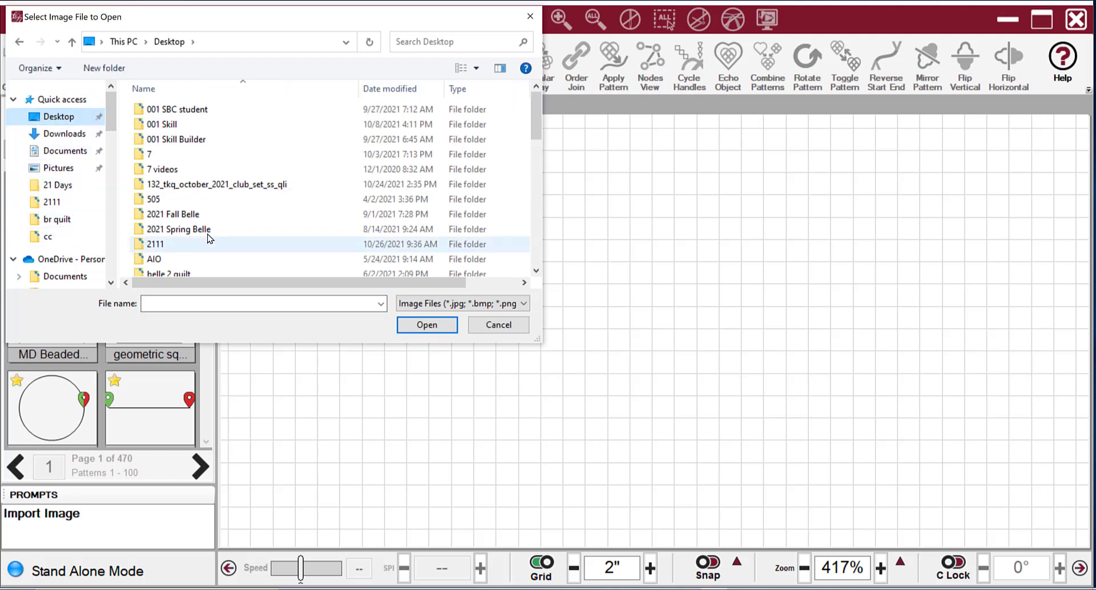
scroll(288, 189, "down", 2)
scroll(289, 188, "up", 2)
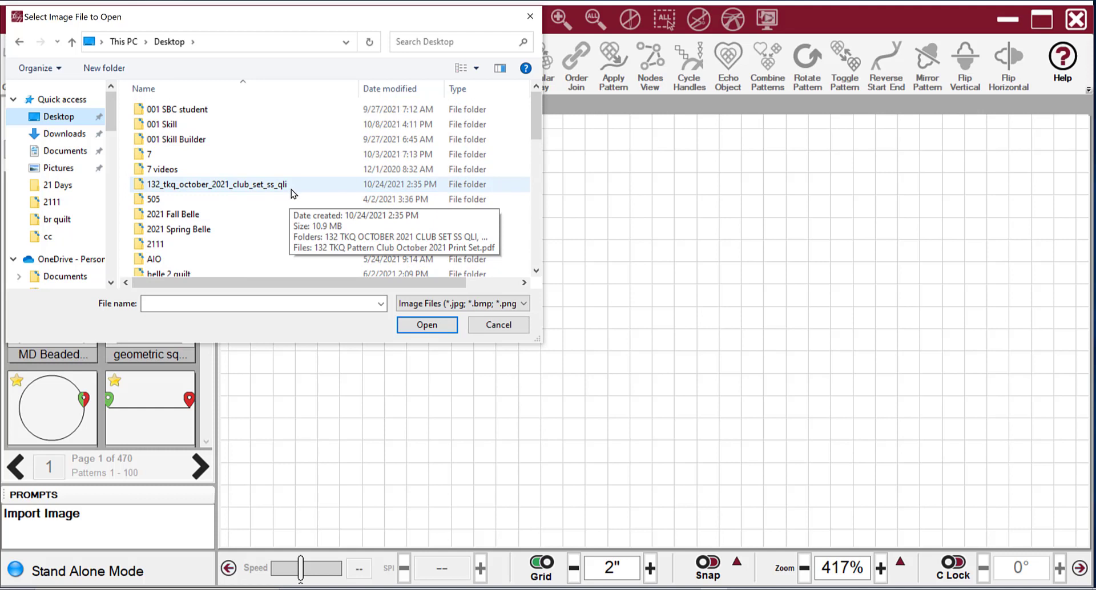
scroll(291, 190, "down", 4)
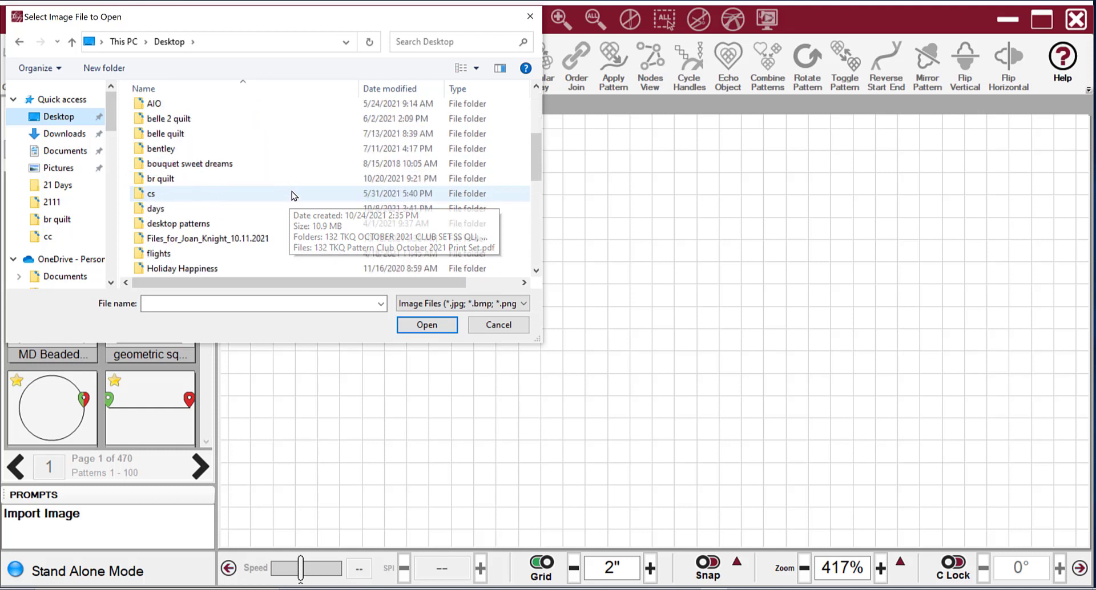
double_click(160, 194)
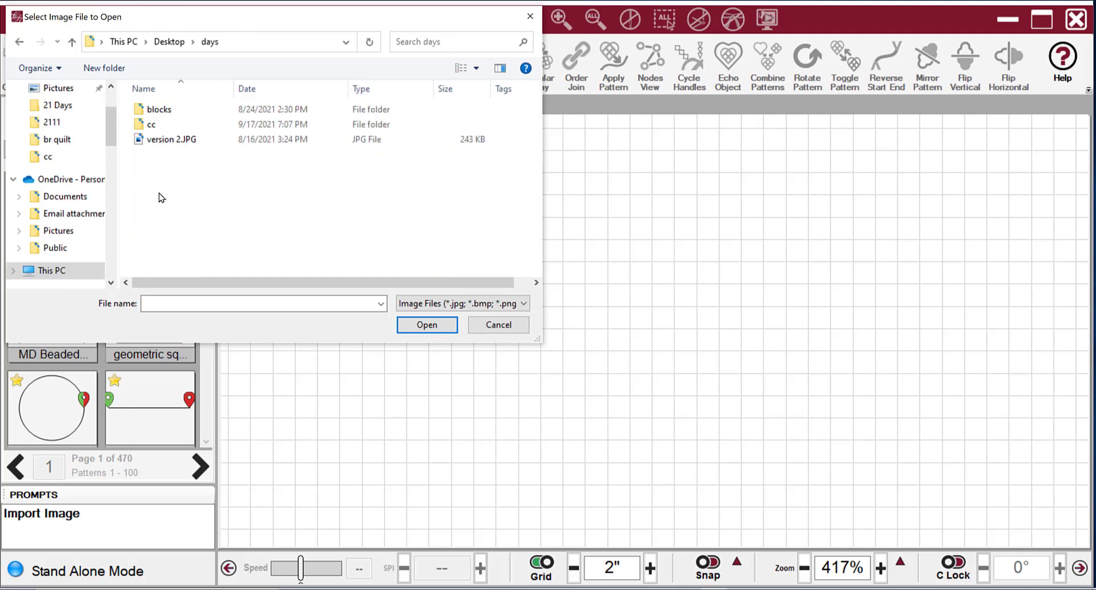
double_click(152, 113)
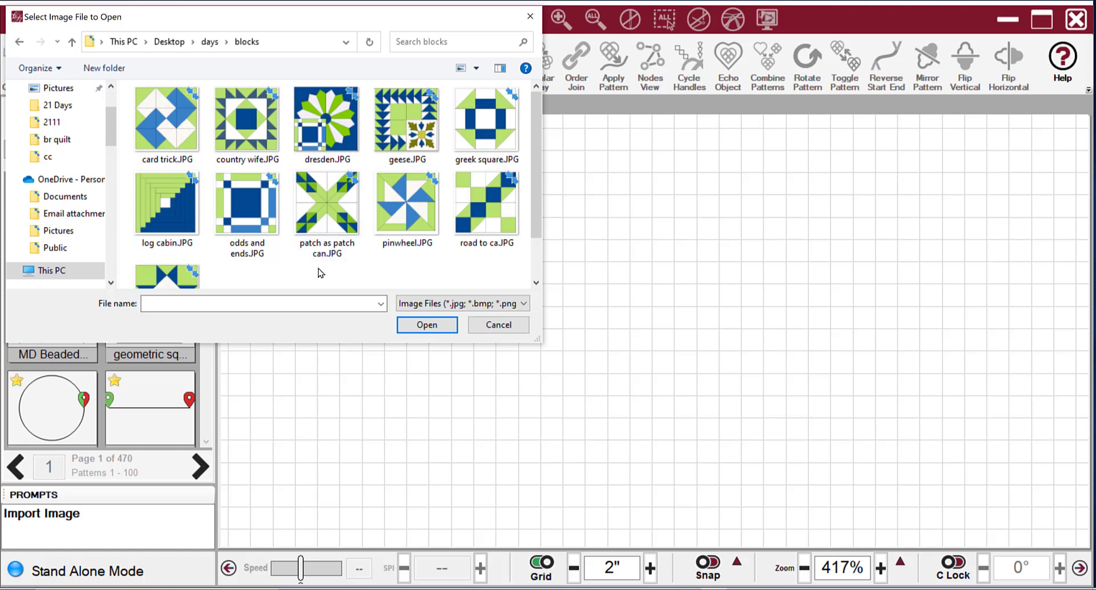
left_click(163, 212)
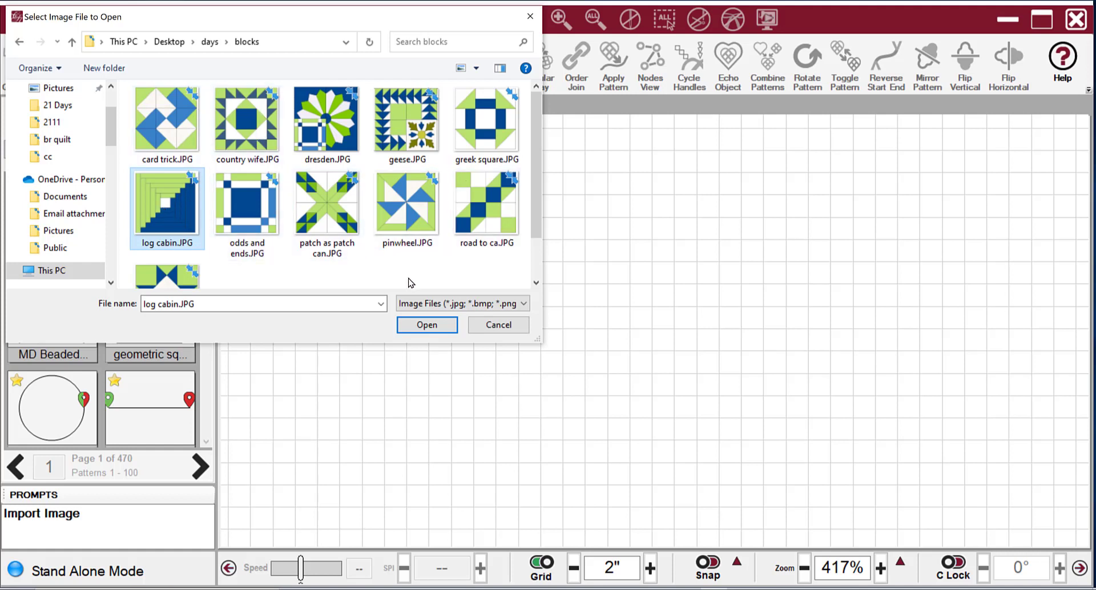
left_click(498, 130)
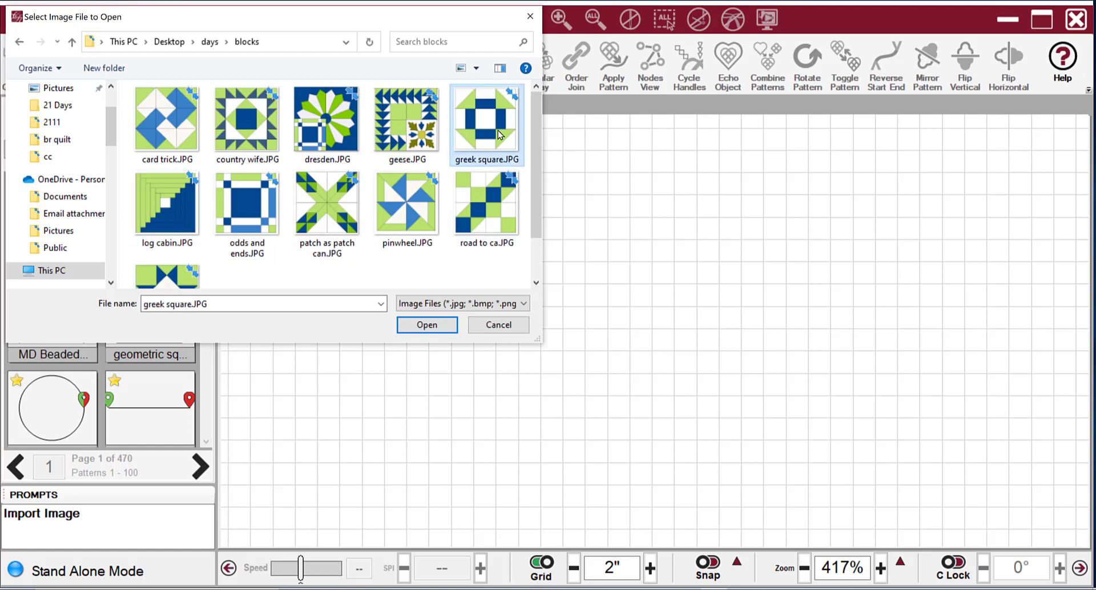
left_click(150, 217)
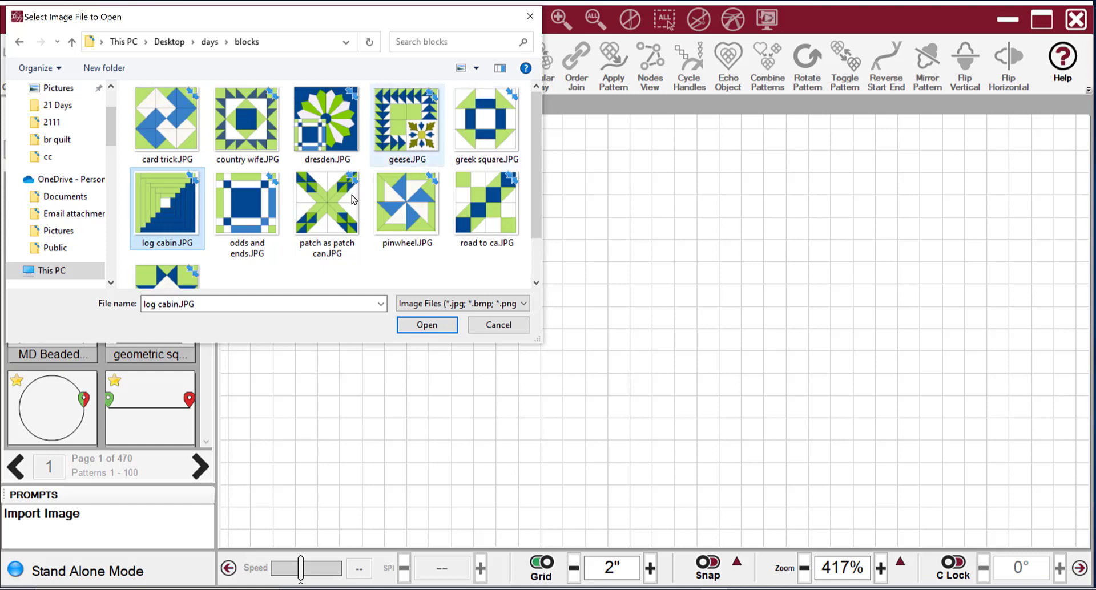
left_click(437, 326)
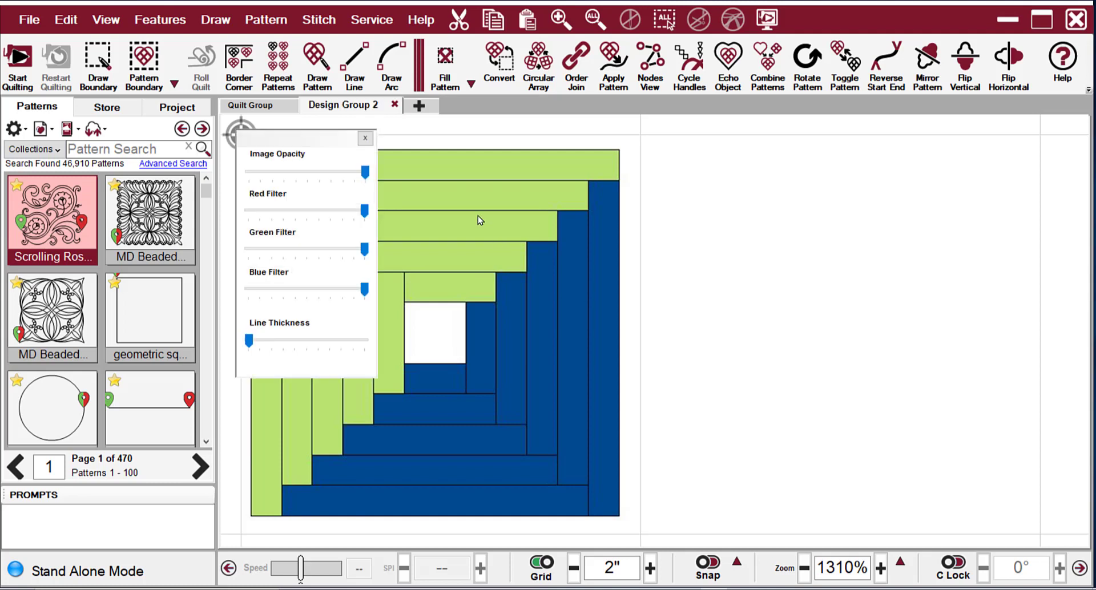
- Set the log cabin image's opacity slider to about midway to soften its colours
left_click_drag(365, 171, 235, 179)
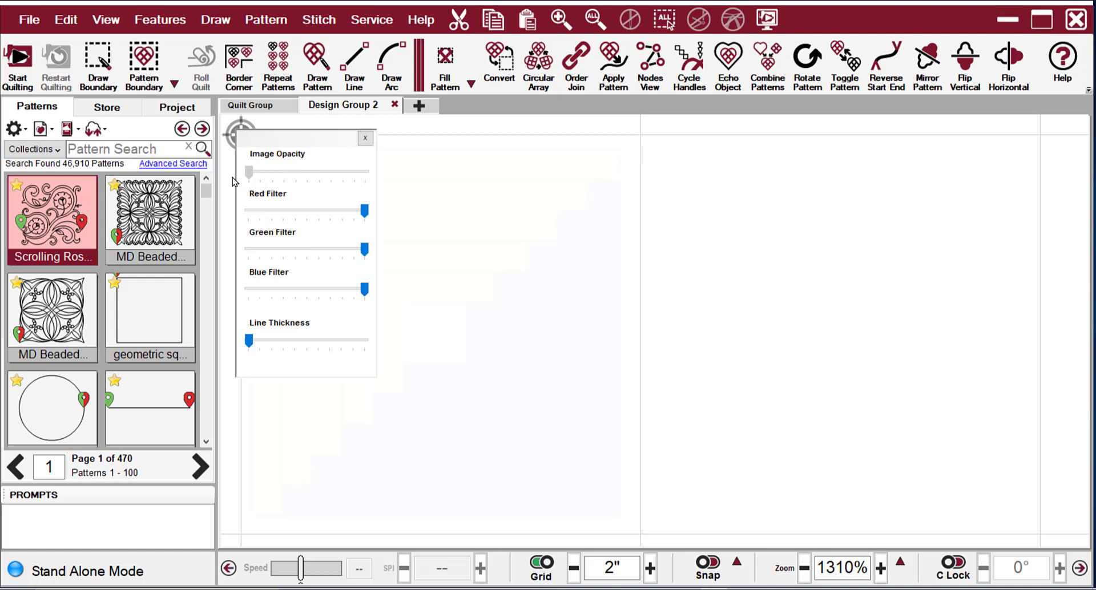
left_click_drag(249, 174, 326, 177)
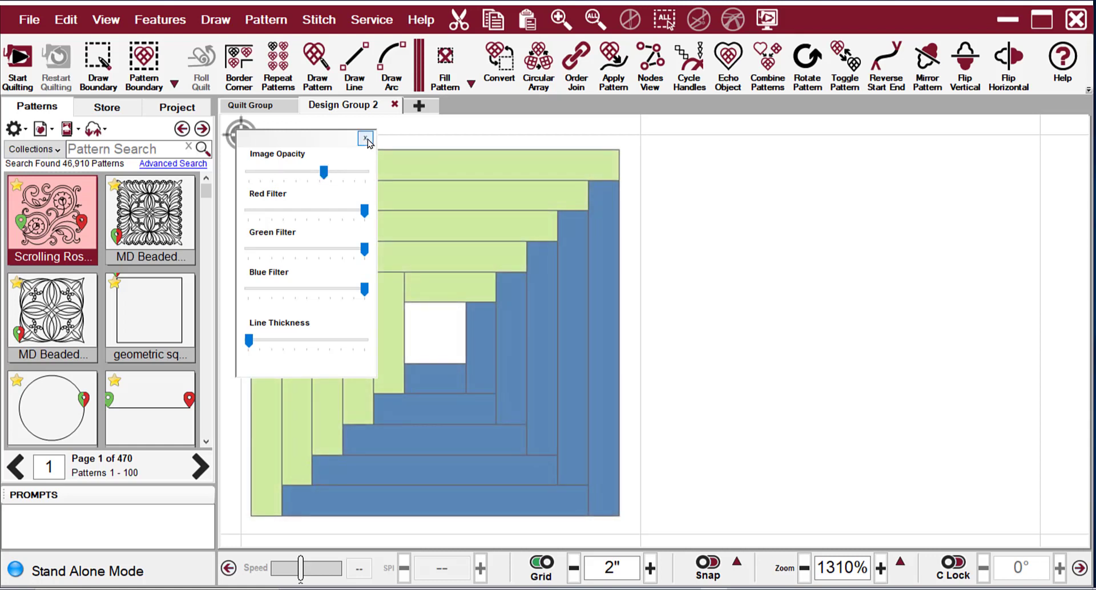
- Close the image opacity panel and bring up File Explorer showing the Desktop folder
left_click(365, 139)
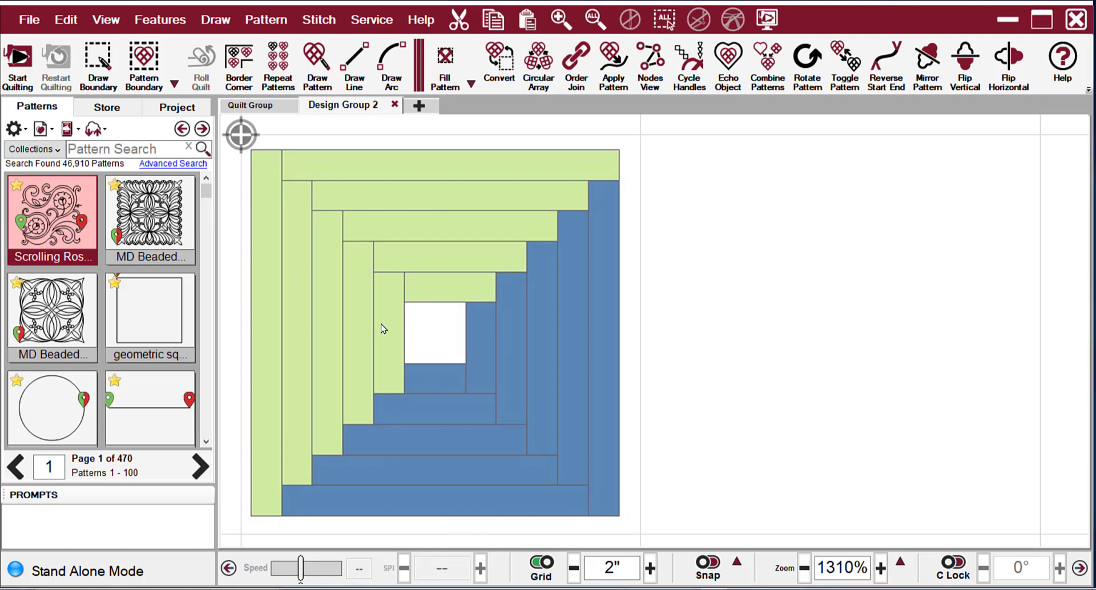
key("super+e")
left_click(240, 294)
- Open log cabin.JPG from days > blocks in Photos using Open with
left_click(342, 470)
double_click(343, 470)
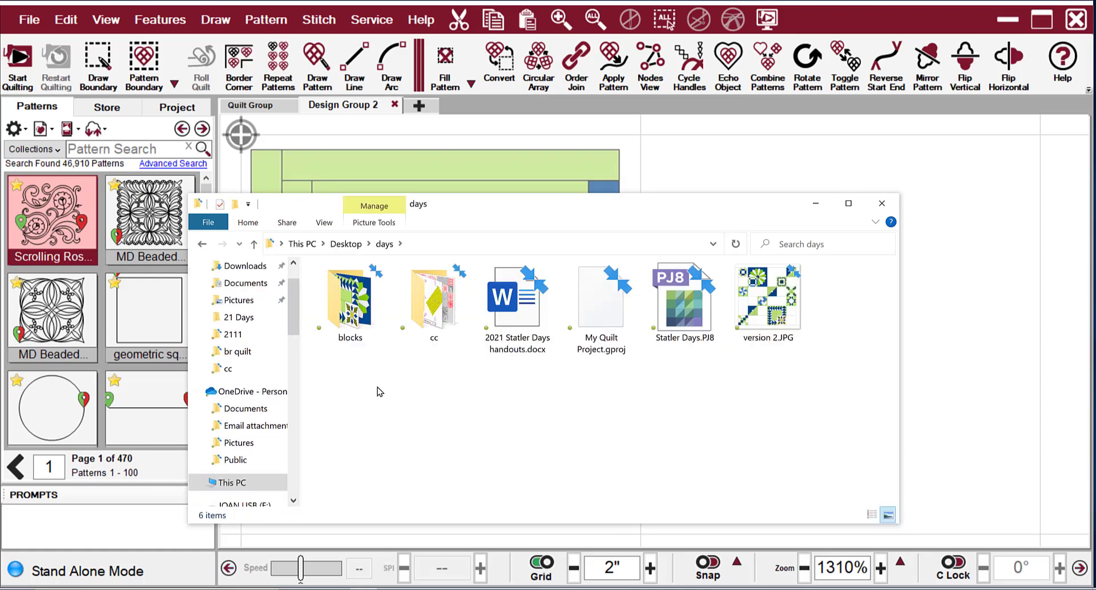
double_click(355, 309)
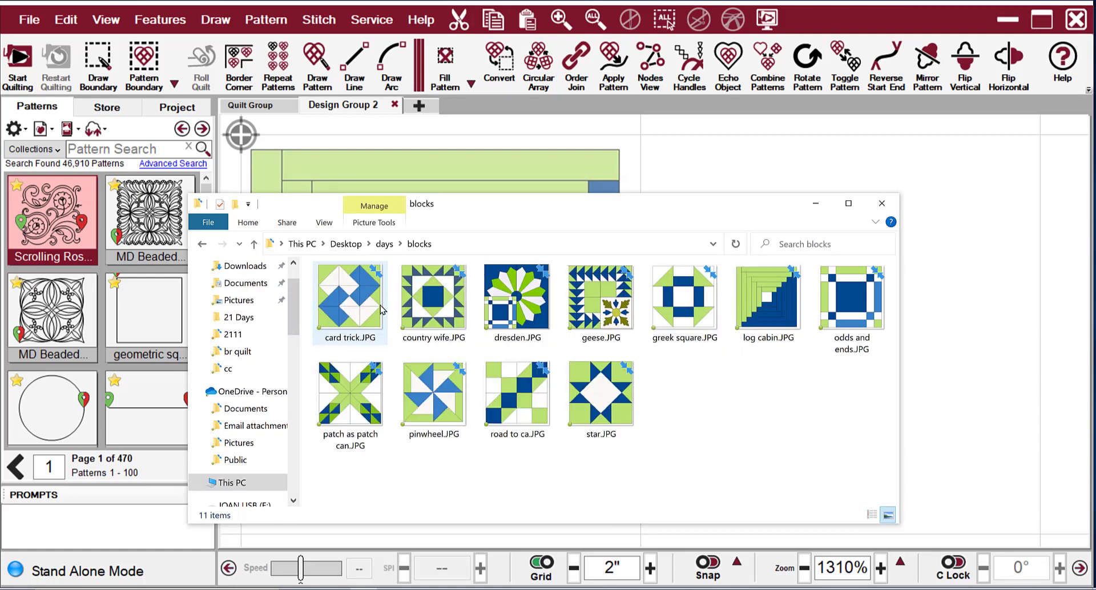
left_click(779, 308)
right_click(779, 309)
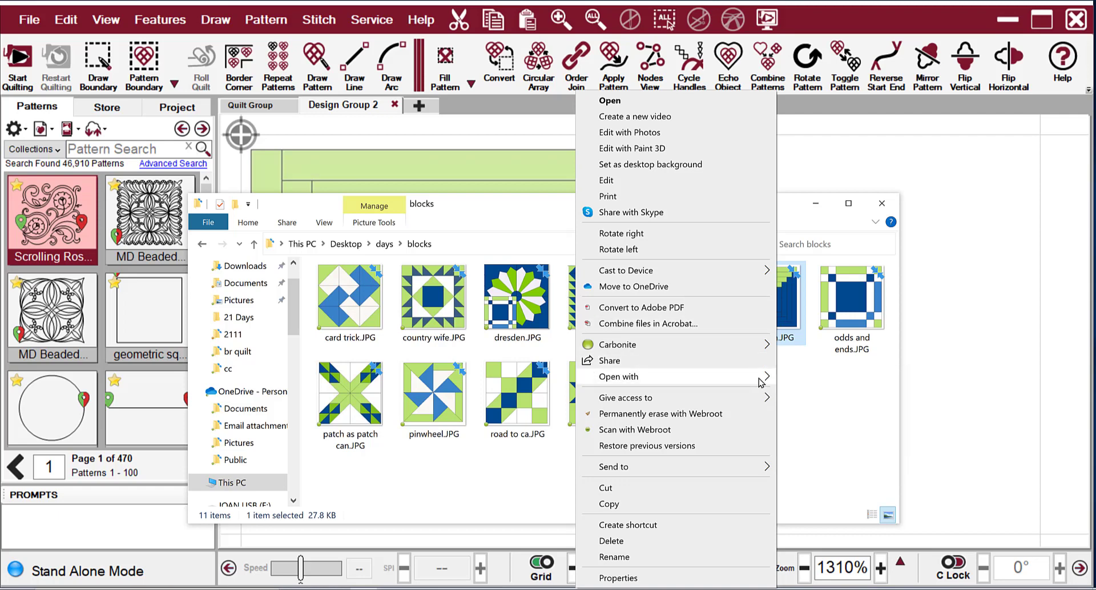
mouse_move(761, 381)
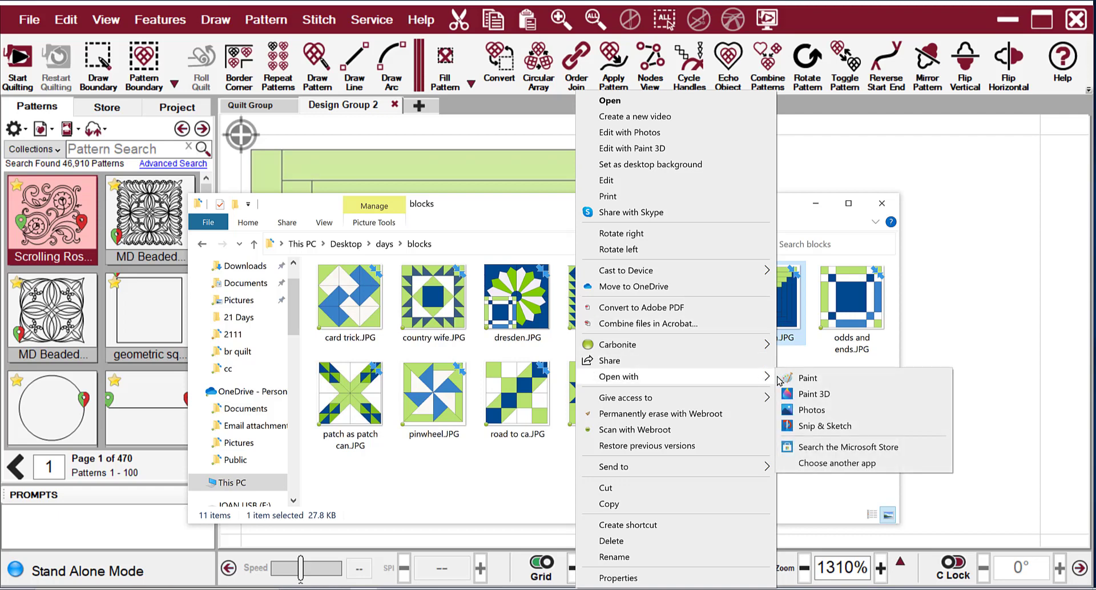
left_click(817, 411)
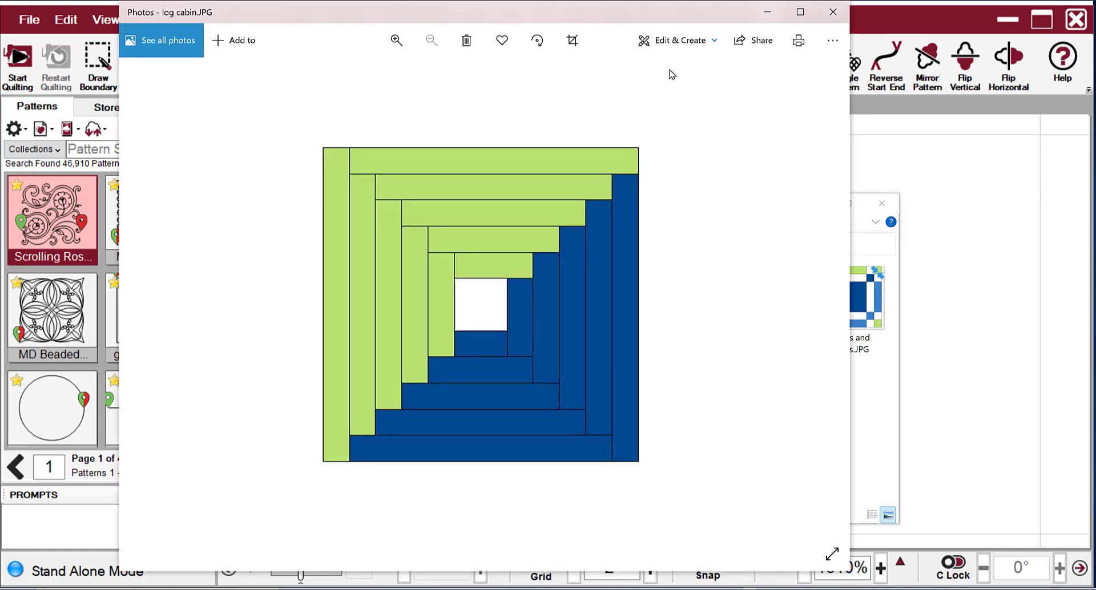
- Nudge the Light slider up slightly on the log cabin photo, then cancel saving a copy
left_click(673, 45)
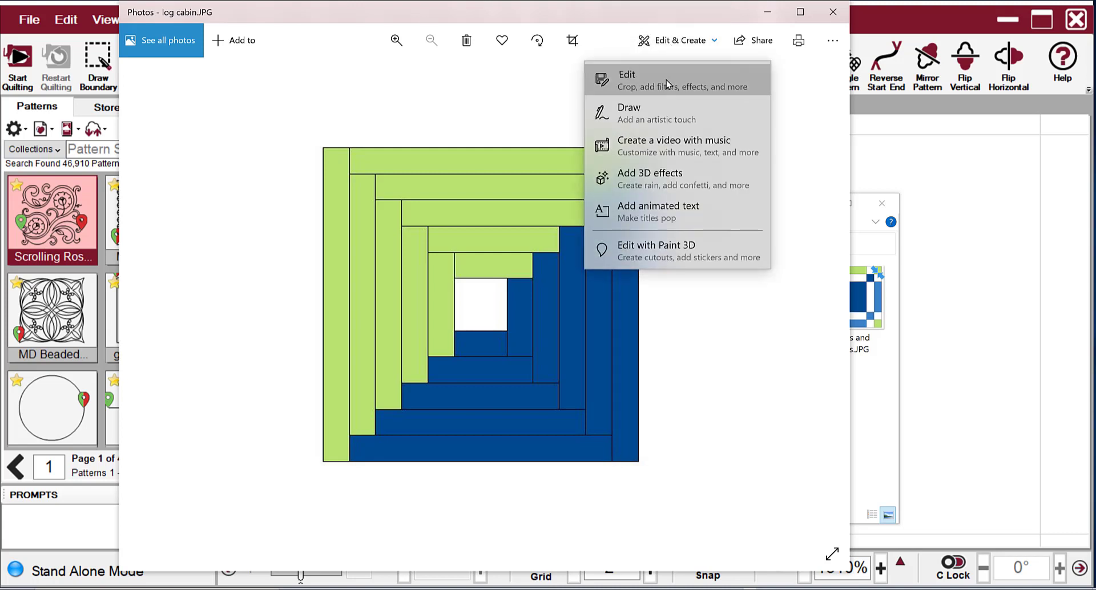
left_click(666, 80)
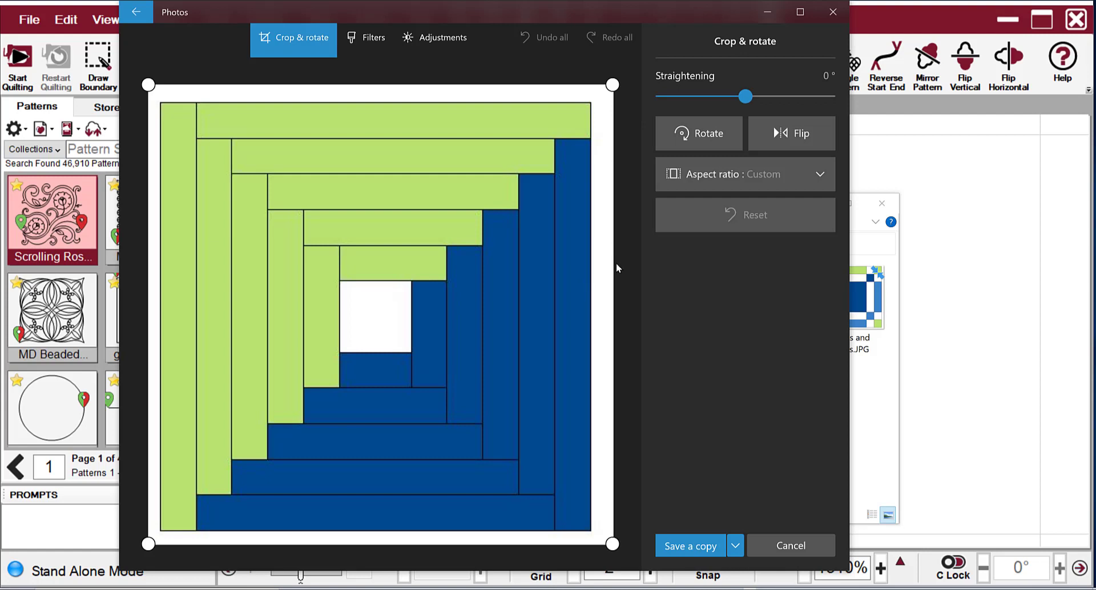
left_click(438, 40)
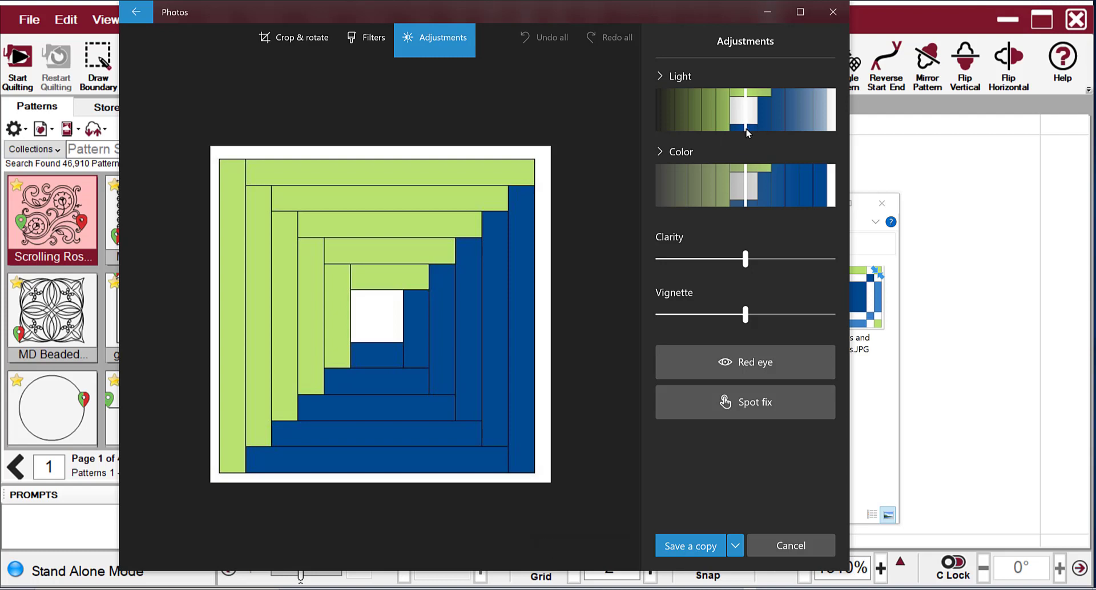
left_click_drag(747, 133, 750, 133)
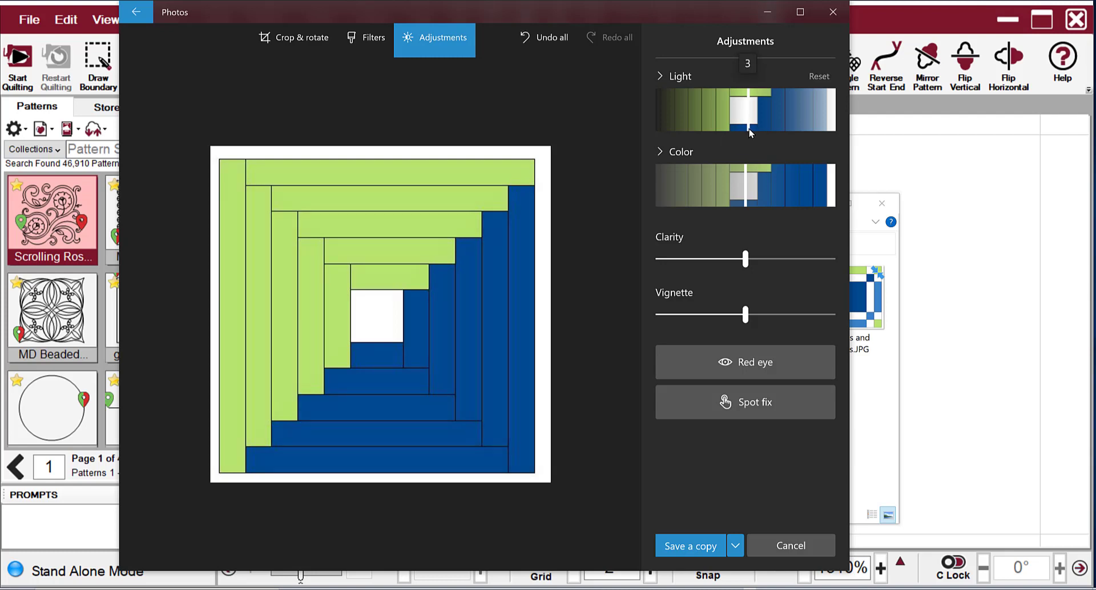
left_click(709, 548)
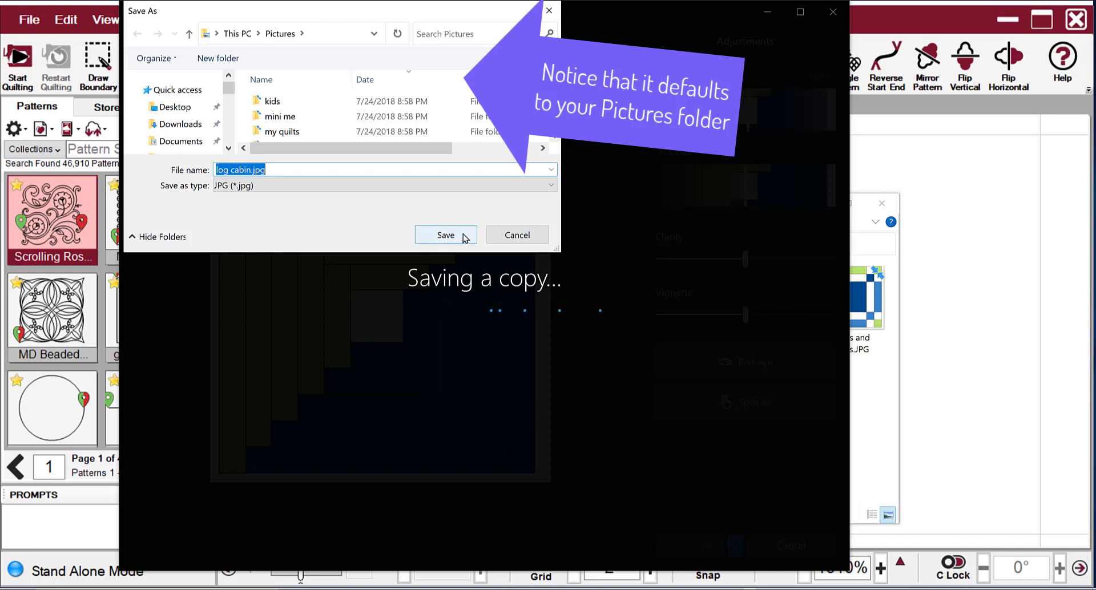
left_click(516, 235)
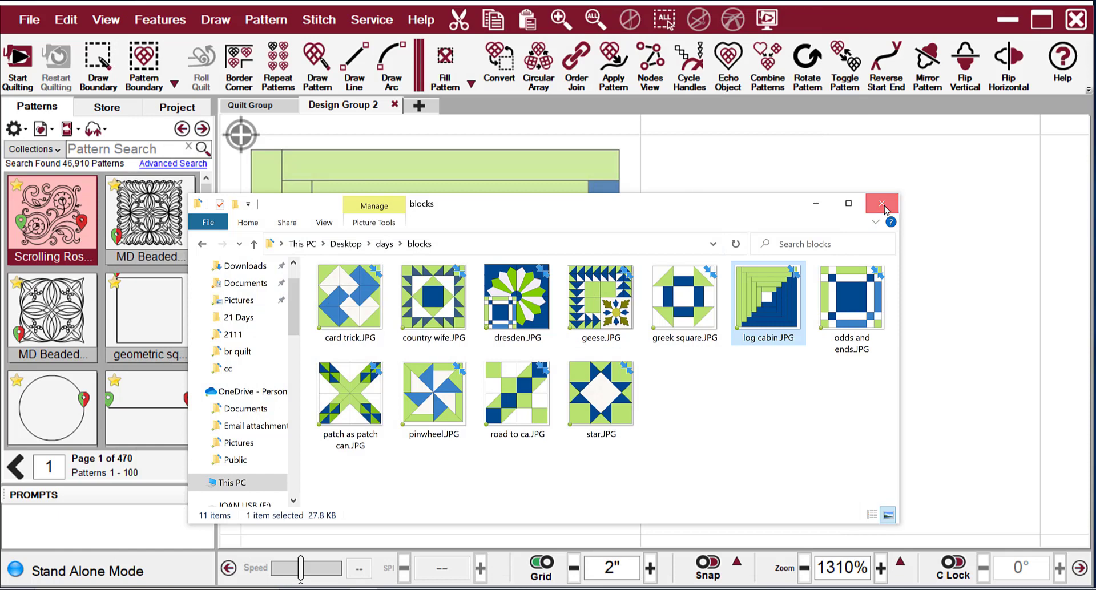
- Close the blocks folder window and rename the Design Group 2 tab to 'log cabin'
left_click(882, 204)
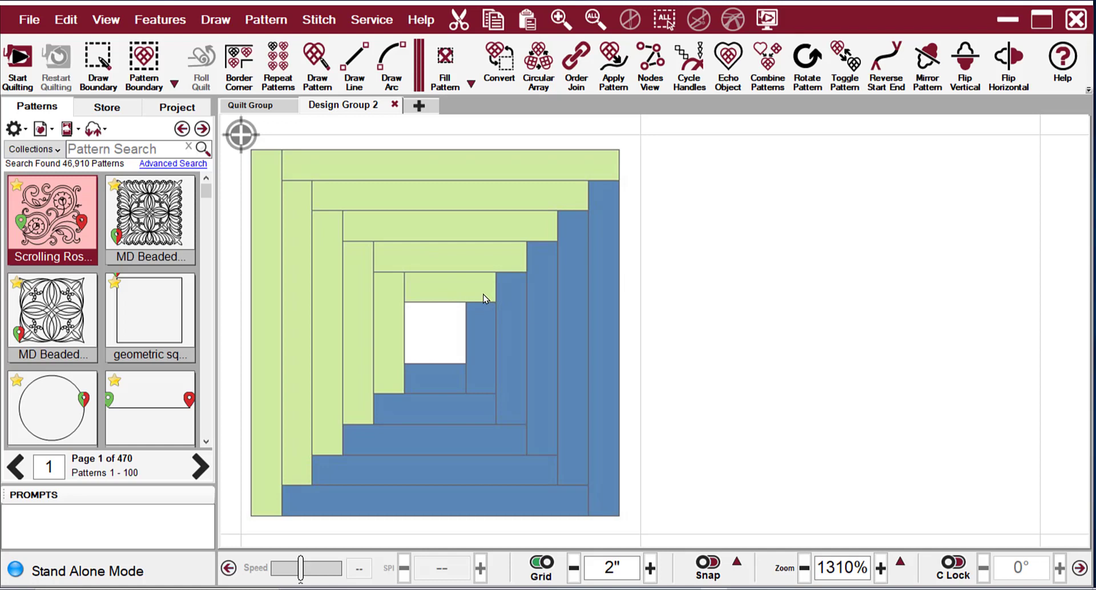
double_click(360, 108)
type("logca")
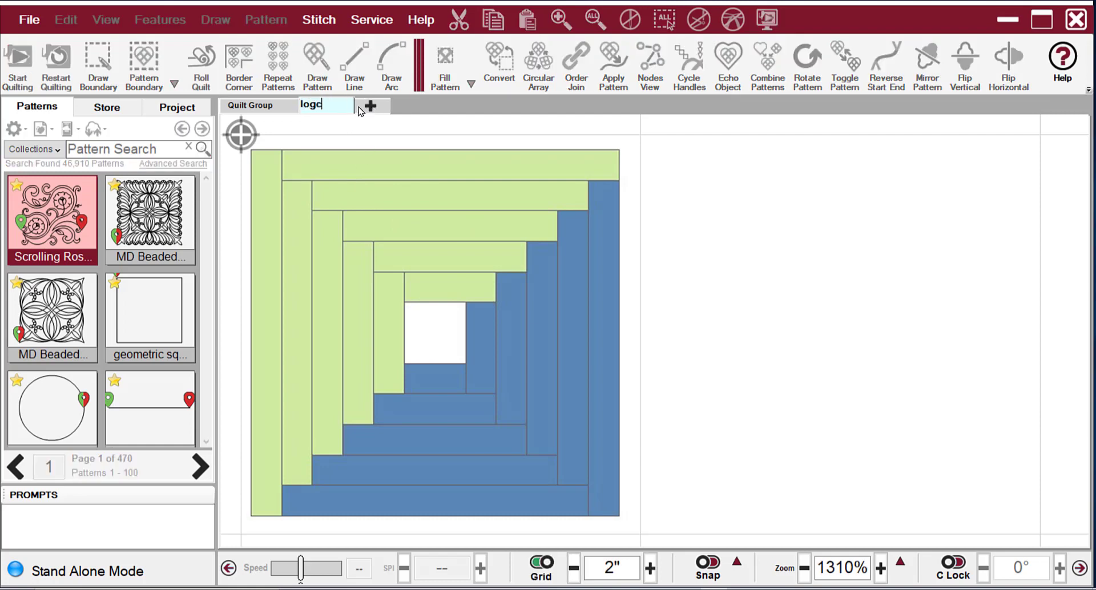
key("BackSpace")
type("cabin")
left_click(783, 254)
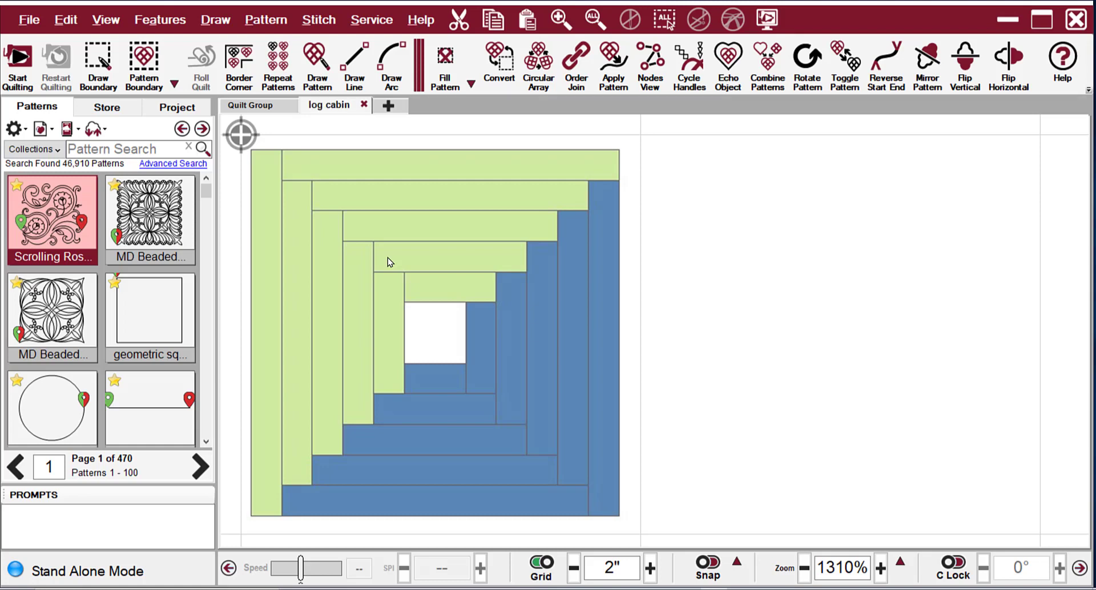
- Measure the log cabin block at 1.84 inches across, then drag MD Beaded Feather Block onto it
key("alt+m")
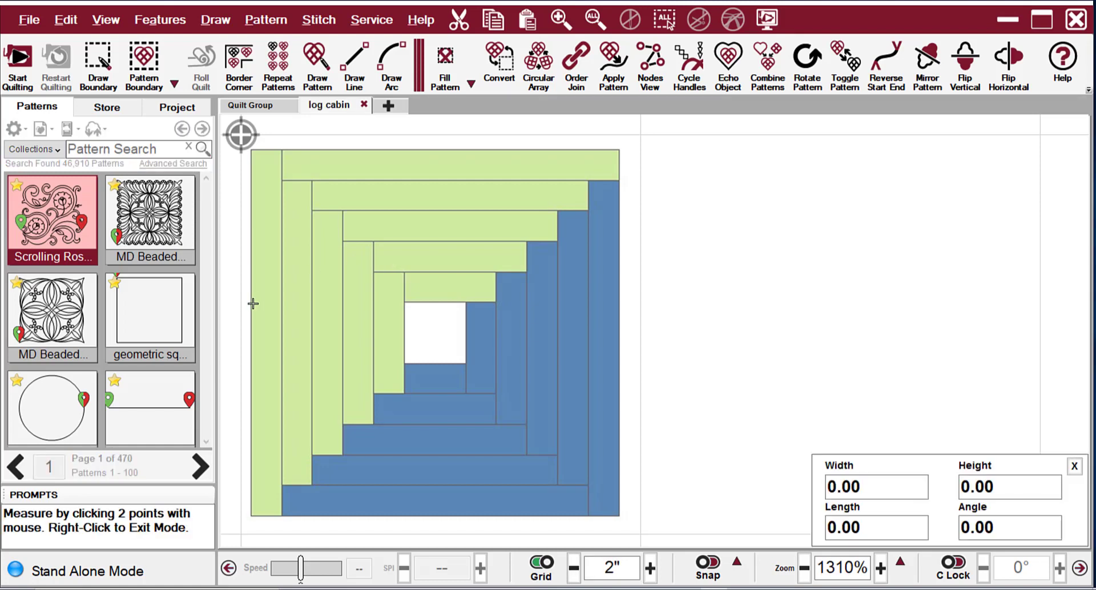
left_click(251, 305)
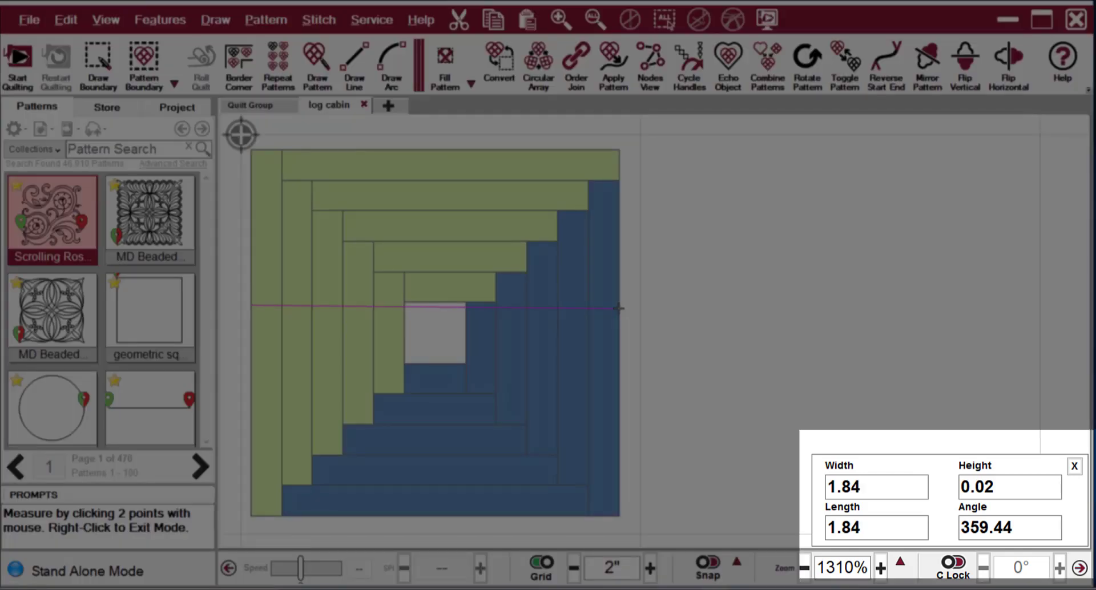
right_click(618, 308)
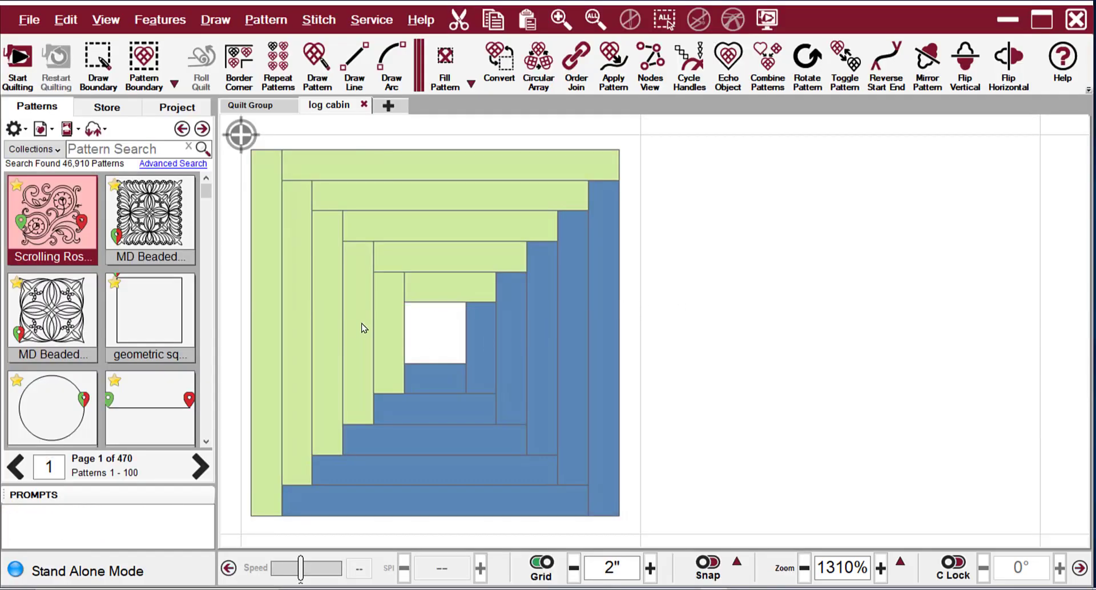
left_click_drag(149, 214, 591, 322)
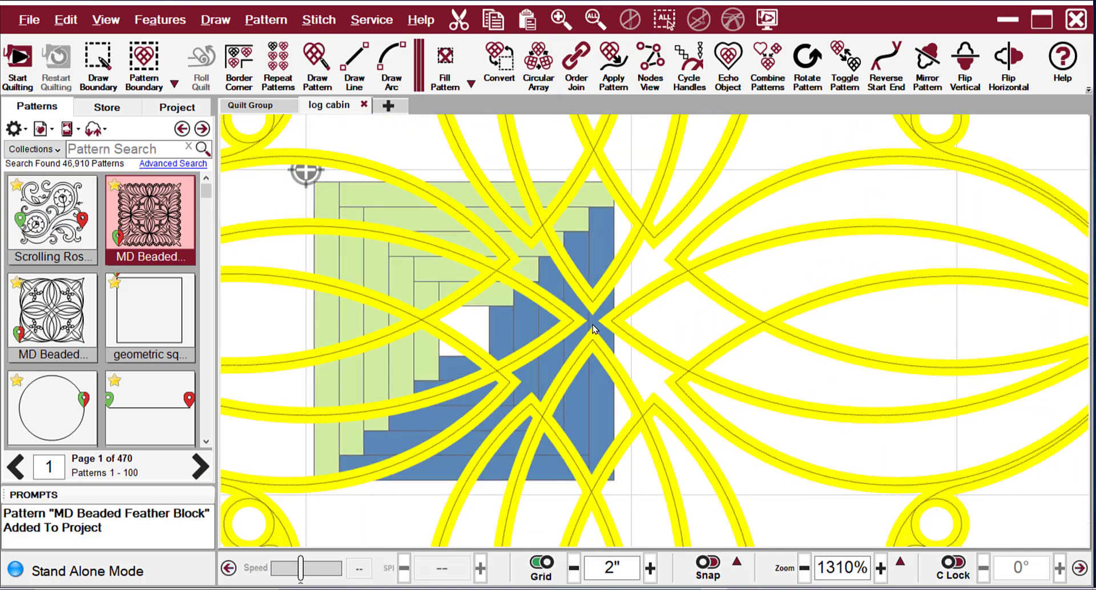
- Zoom out to see the whole oversized feather pattern and delete it
scroll(592, 329, "down", 3)
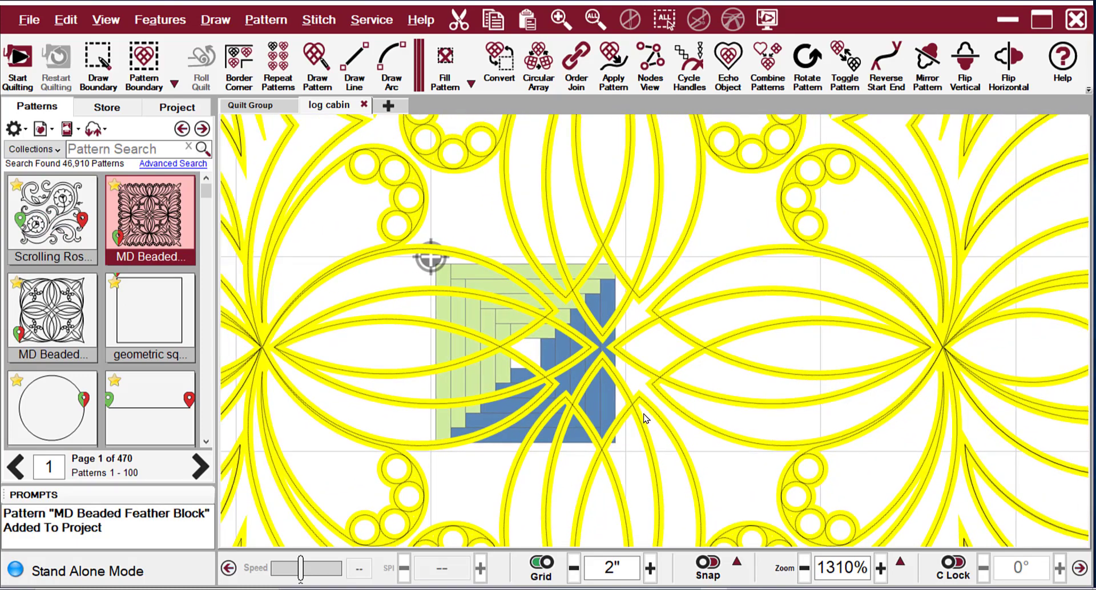
scroll(645, 420, "down", 3)
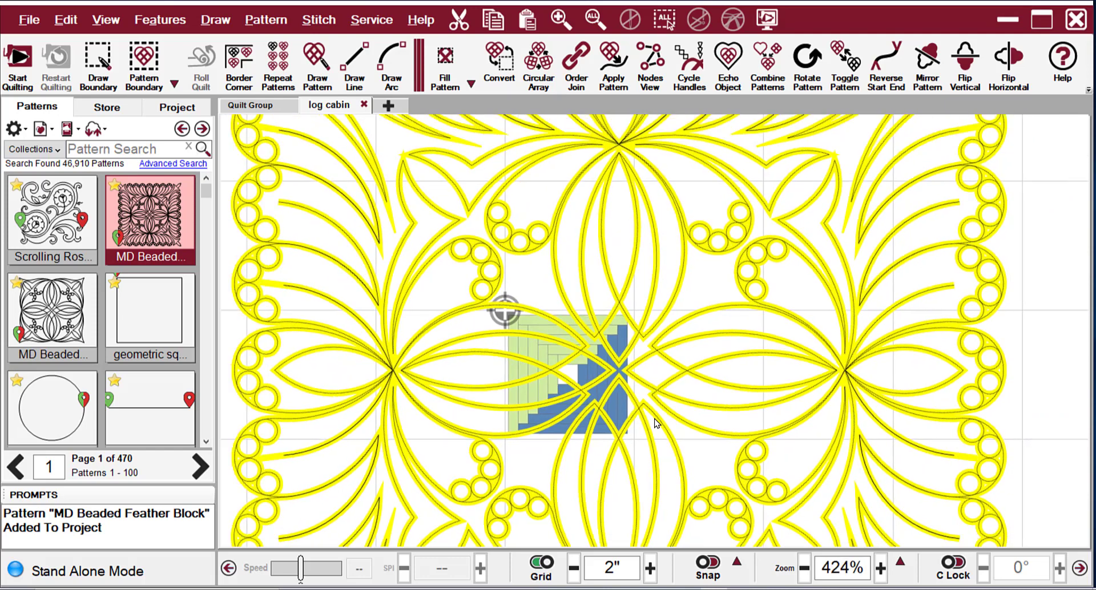
scroll(656, 422, "down", 1)
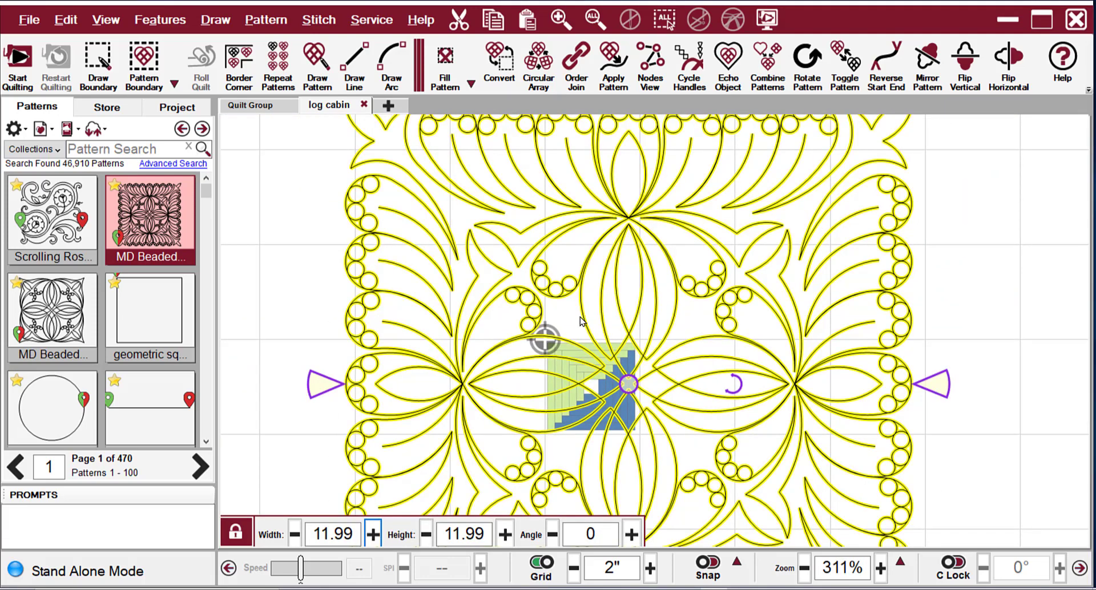
key("Delete")
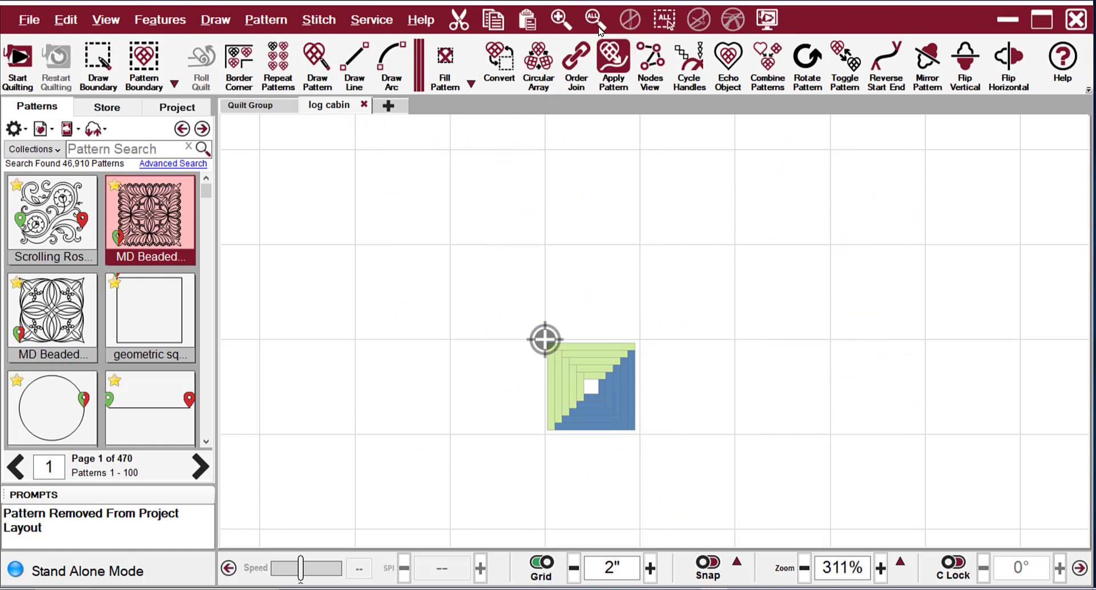
- Fit the block in view and anchor a Repeat Patterns feather layout at its upper-left corner
left_click(595, 19)
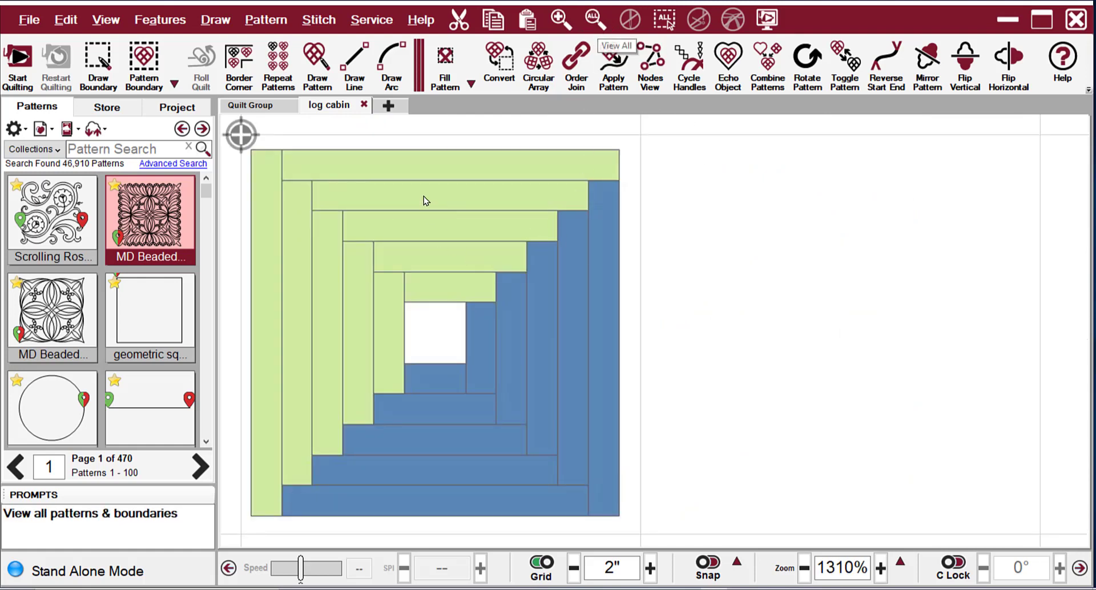
left_click(281, 63)
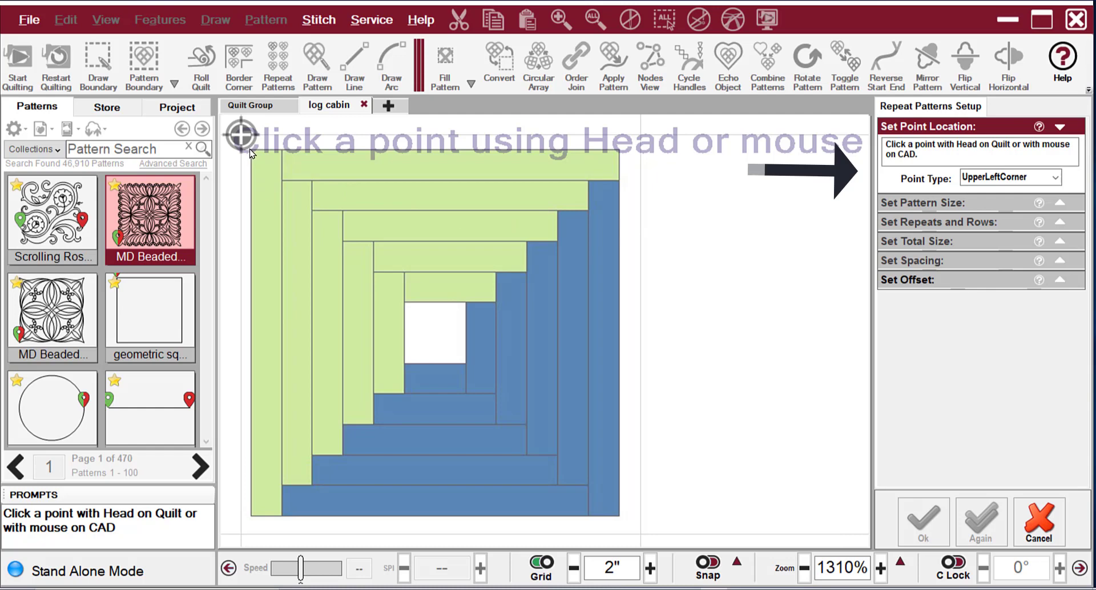
left_click(252, 150)
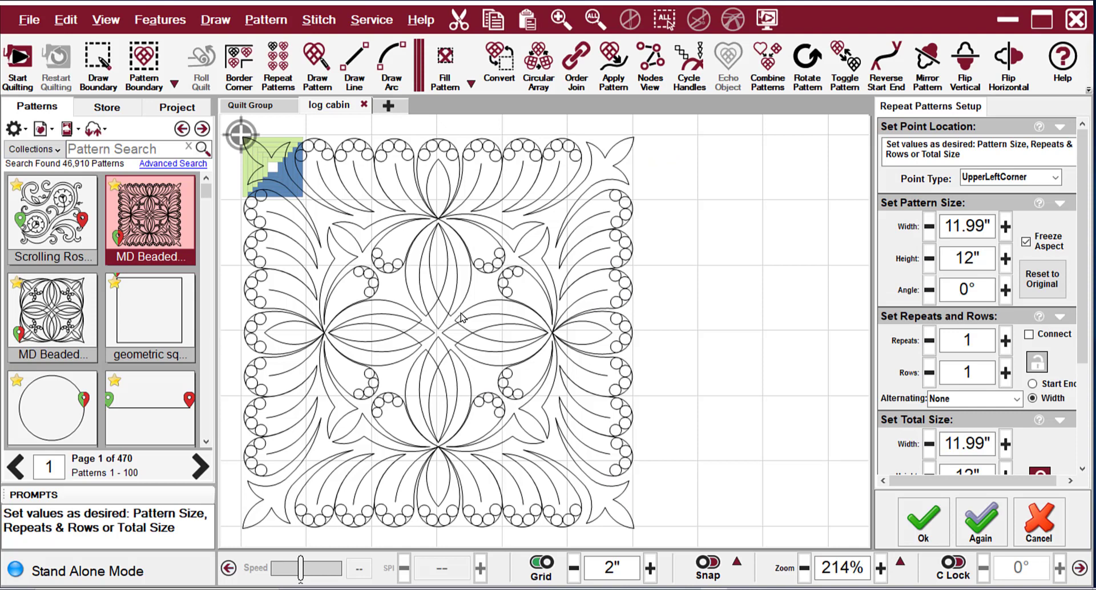
- Transfer the measured 1.84in into the Width field so the feather block becomes 1.84" by 1.84"
left_click(981, 226)
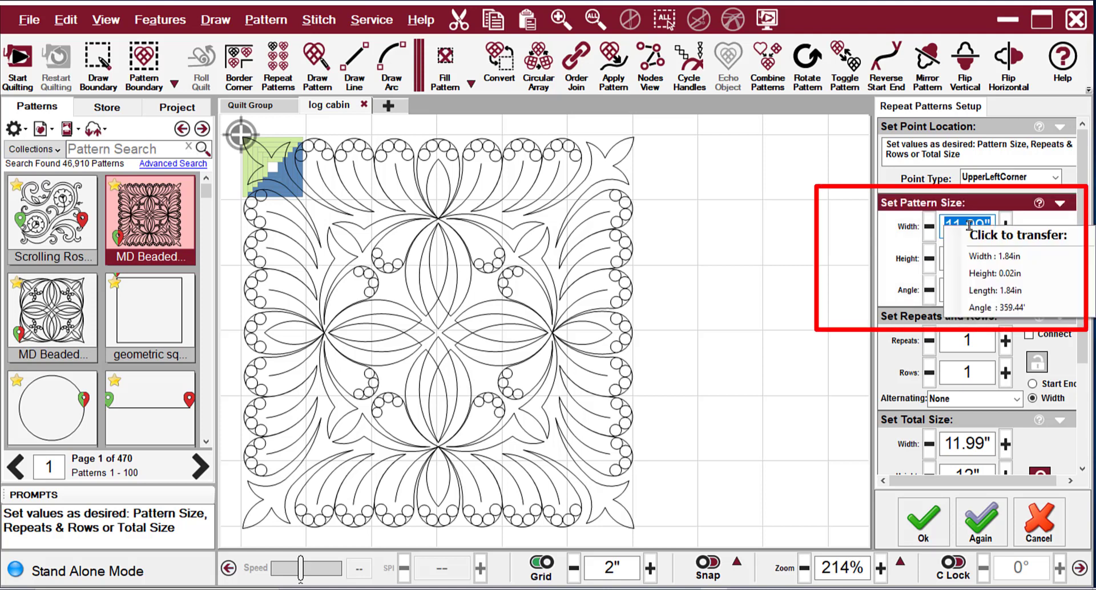
left_click(981, 259)
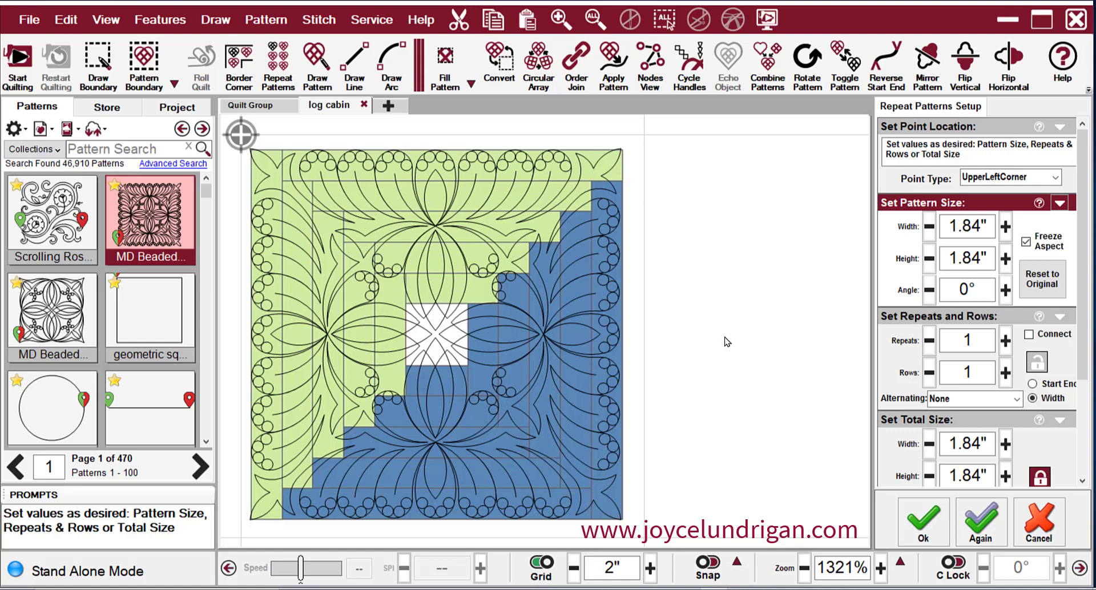
- Search patterns for 'block', preview SB Hearts and Pearls Block, and scroll through the results
left_click(141, 148)
type("block")
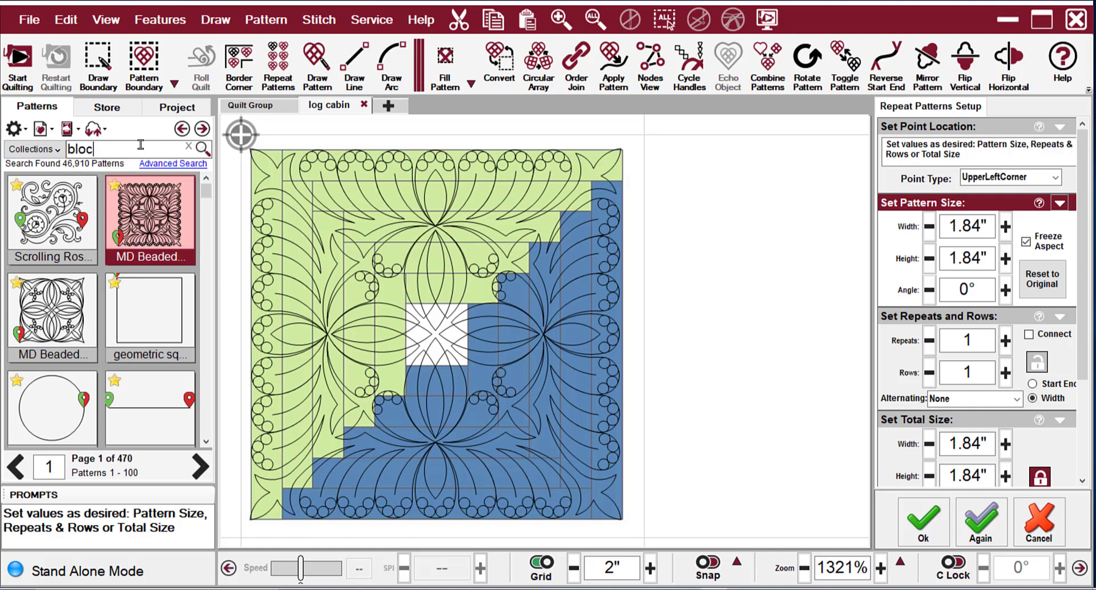
key("Return")
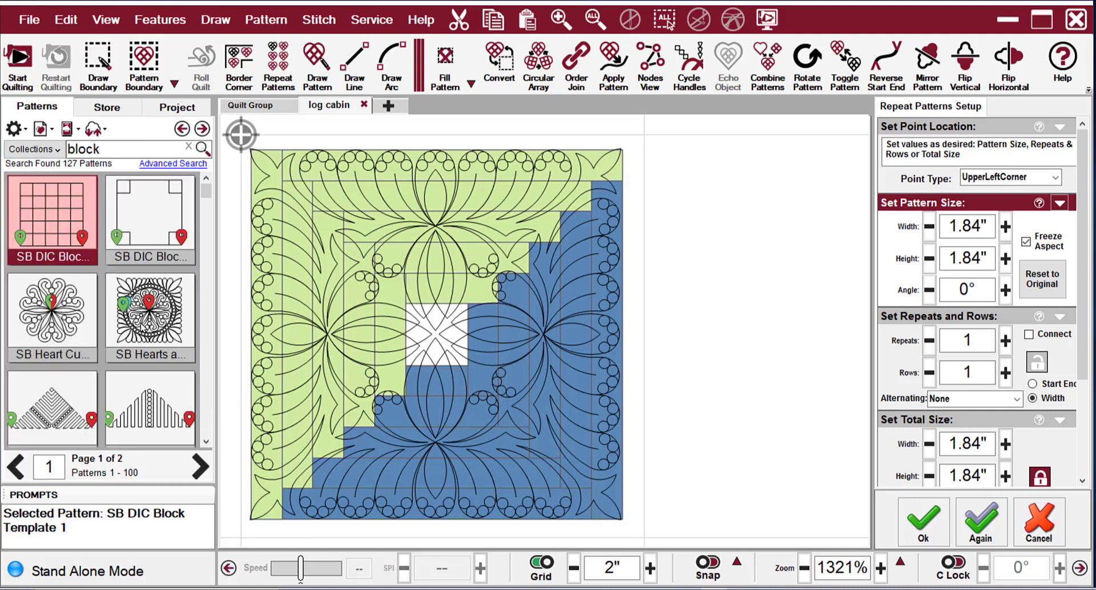
left_click(166, 321)
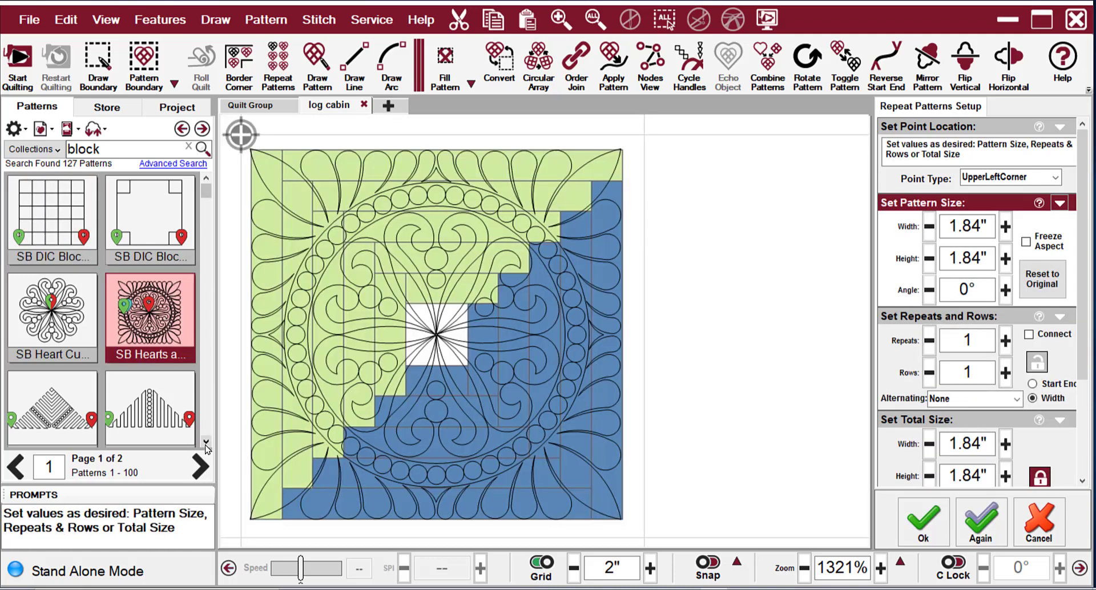
left_click(206, 441)
left_click(207, 441)
left_click(206, 441)
left_click(206, 442)
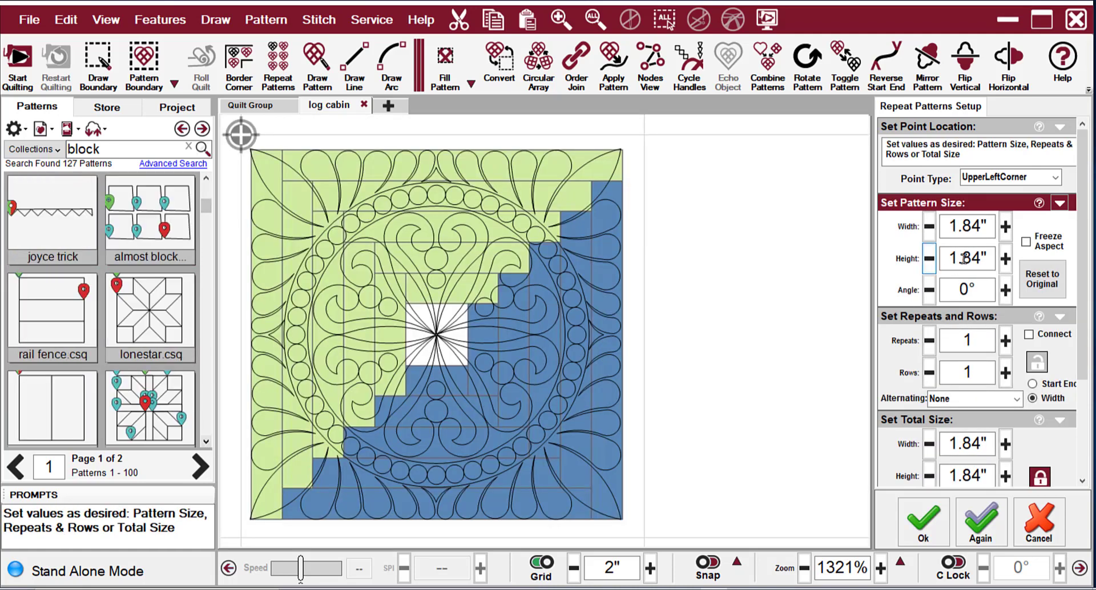
left_click(206, 443)
left_click(205, 443)
left_click(205, 443)
left_click(206, 443)
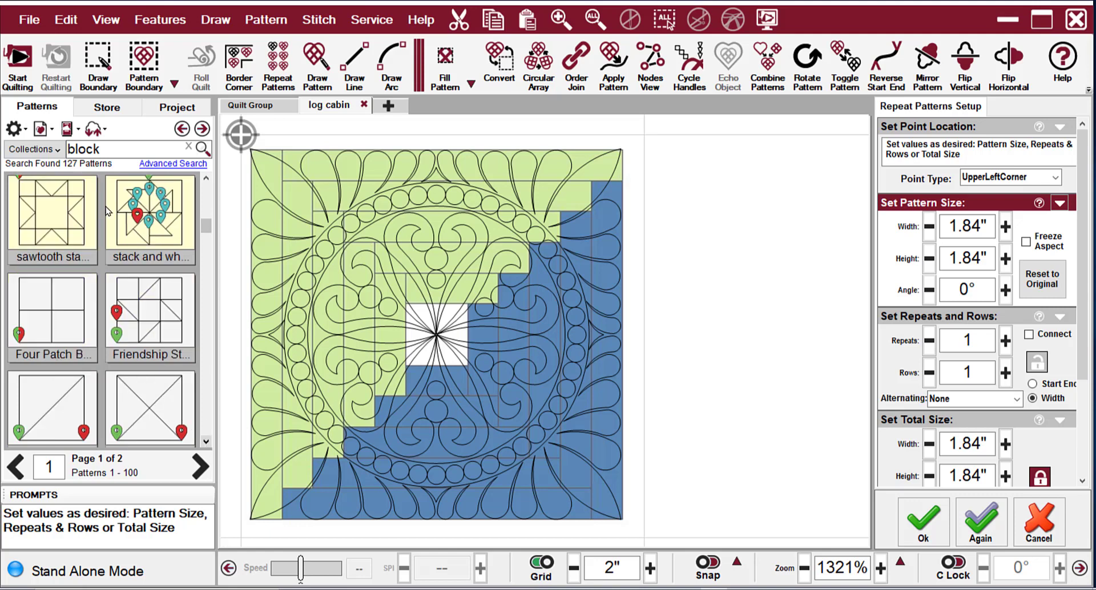
- Widen the search Collections to Everything and preview the fern swirl design on the block
left_click(59, 154)
left_click(52, 166)
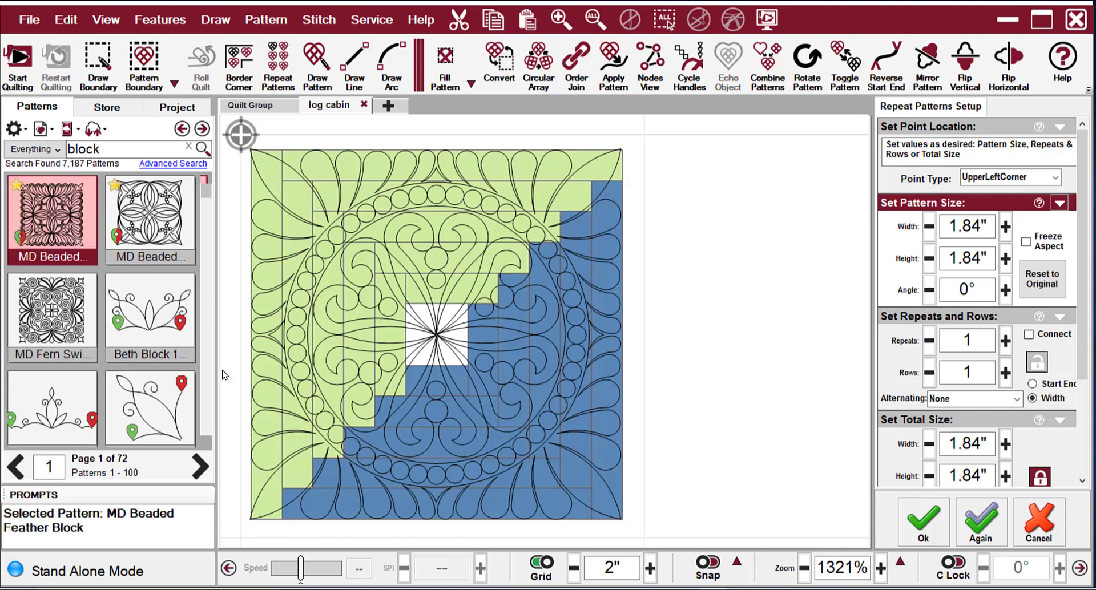
left_click(54, 317)
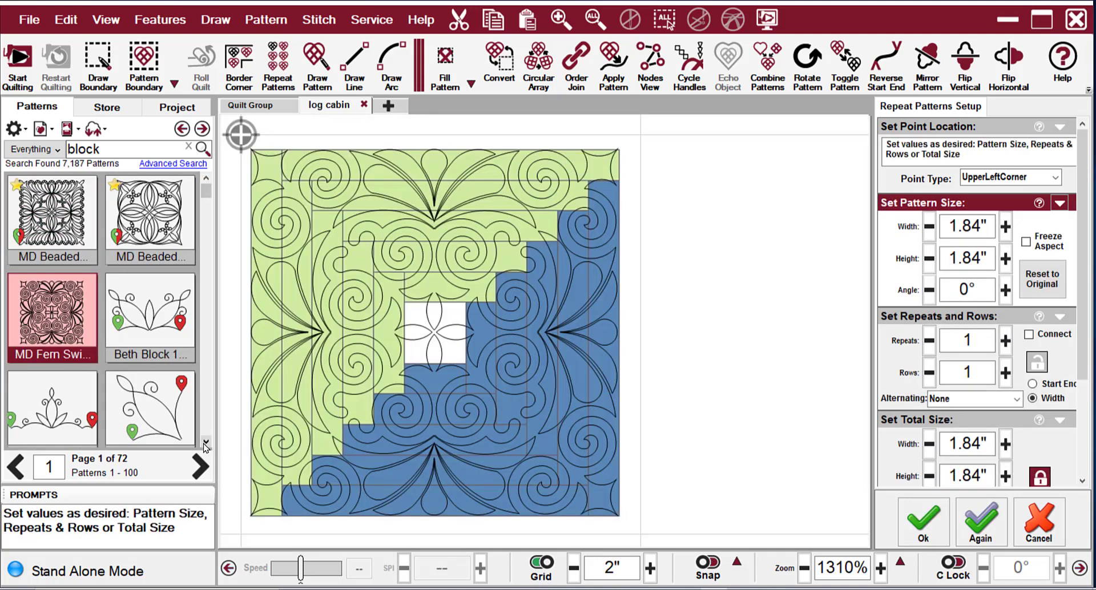
left_click(206, 441)
left_click(206, 442)
left_click(206, 442)
left_click(206, 442)
- Preview the Dresden-style design, then choose victoria block 3 for the log cabin block
left_click(161, 231)
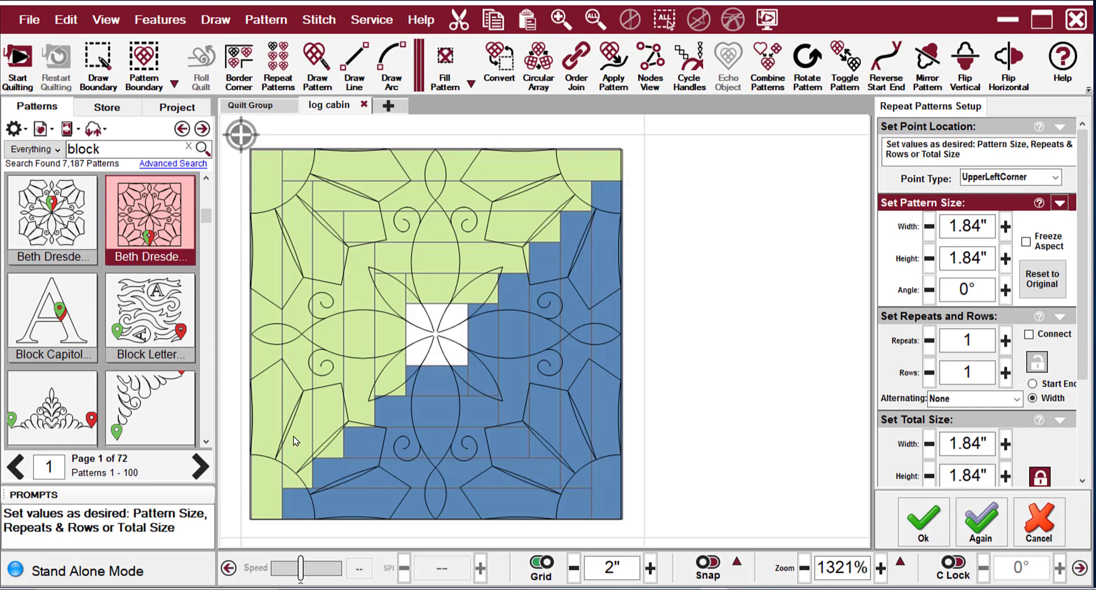
left_click(206, 442)
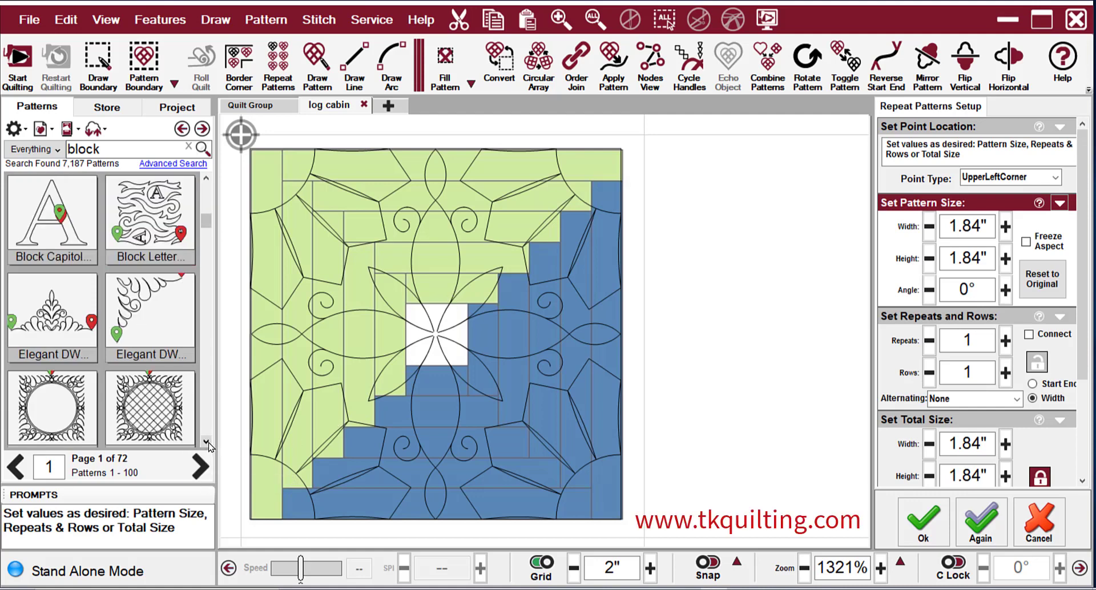
left_click(206, 442)
left_click(209, 443)
left_click(209, 443)
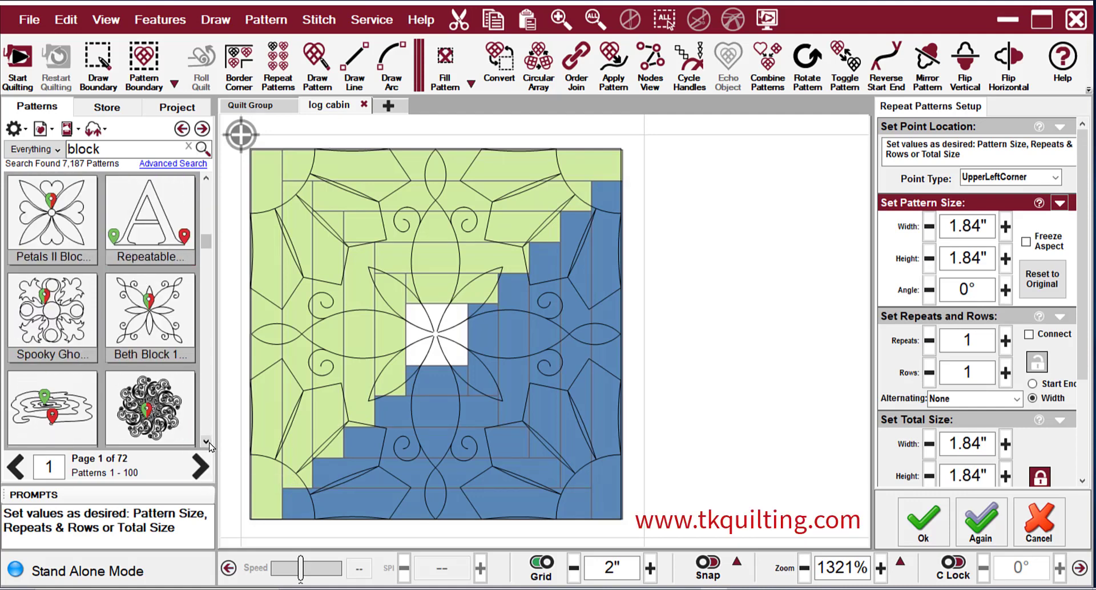
left_click(208, 443)
left_click(209, 443)
left_click(162, 311)
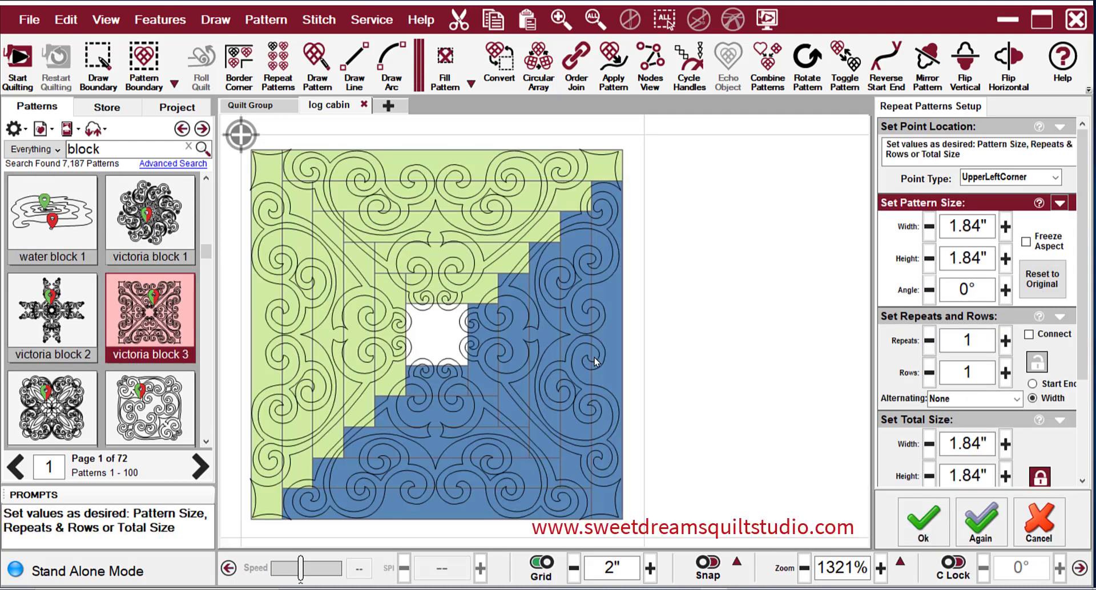
- Move victoria block 3 to the right of the log cabin block and keep it with Again
scroll(594, 357, "down", 3)
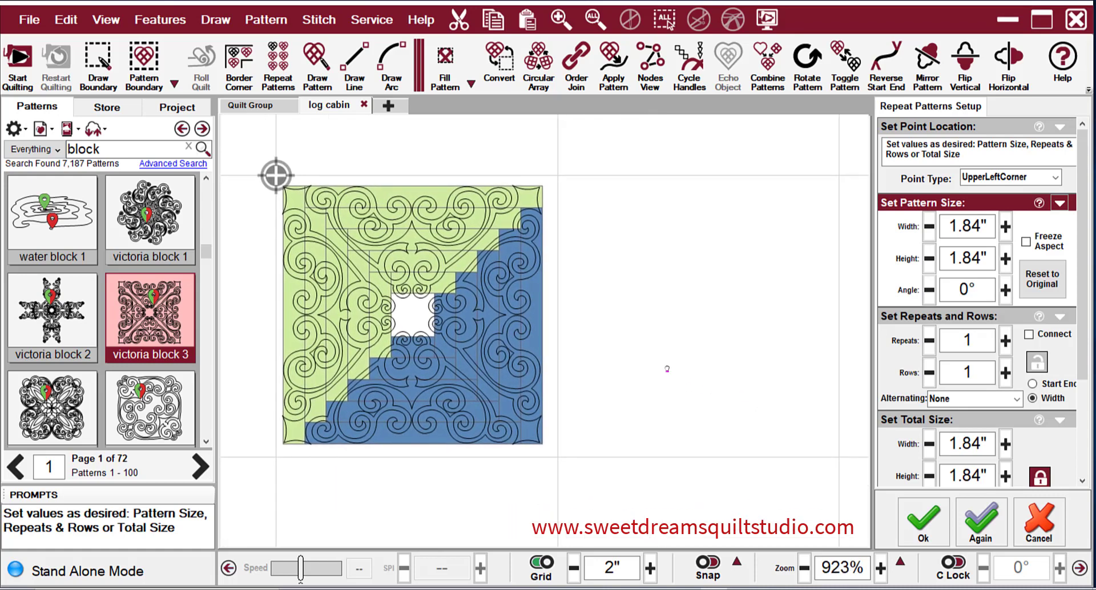
left_click(431, 327)
left_click_drag(411, 317, 752, 313)
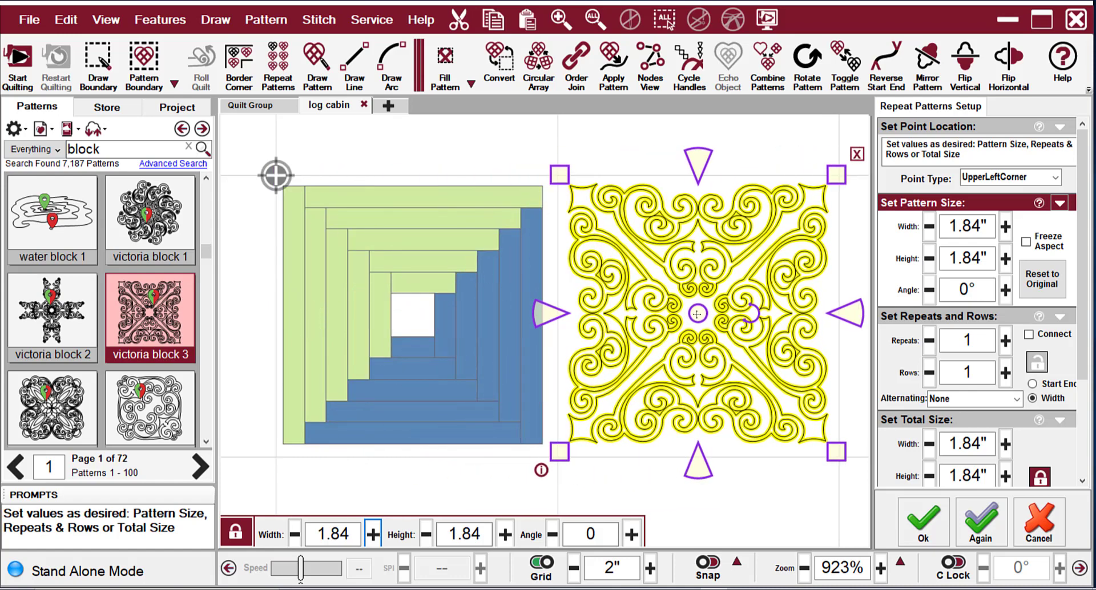
left_click(768, 513)
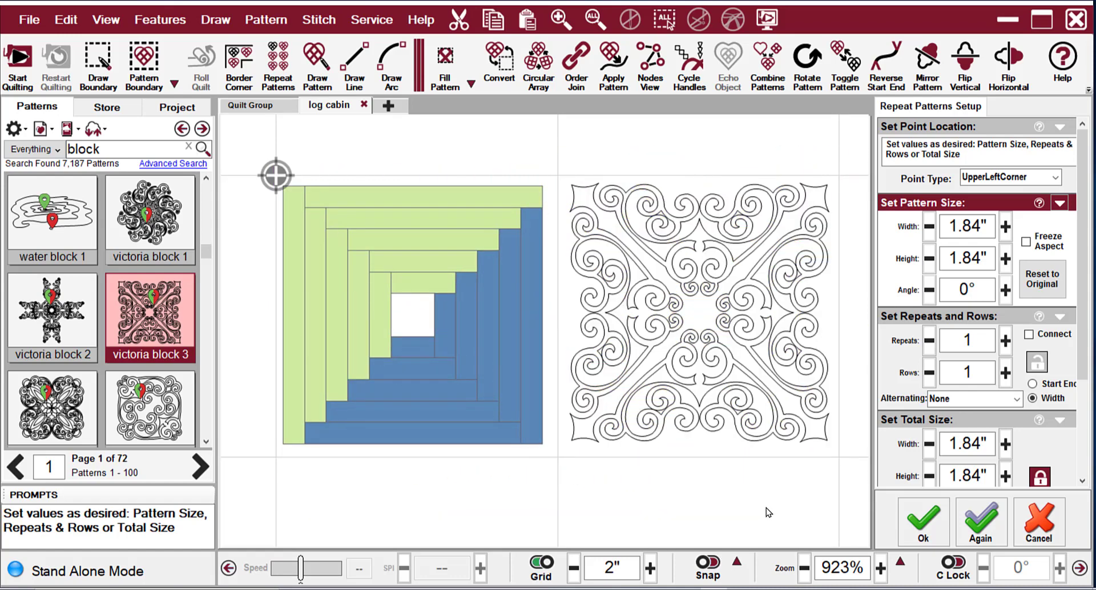
left_click(974, 525)
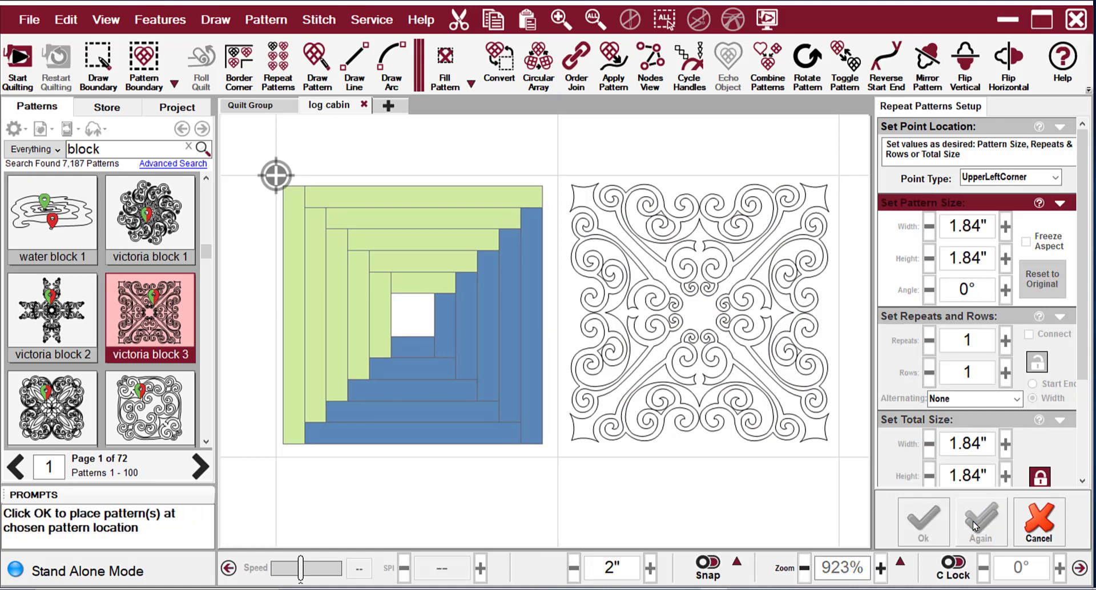
- Anchor the new pattern at the block's upper-left corner and preview victoria block 6 at 0°
left_click(285, 187)
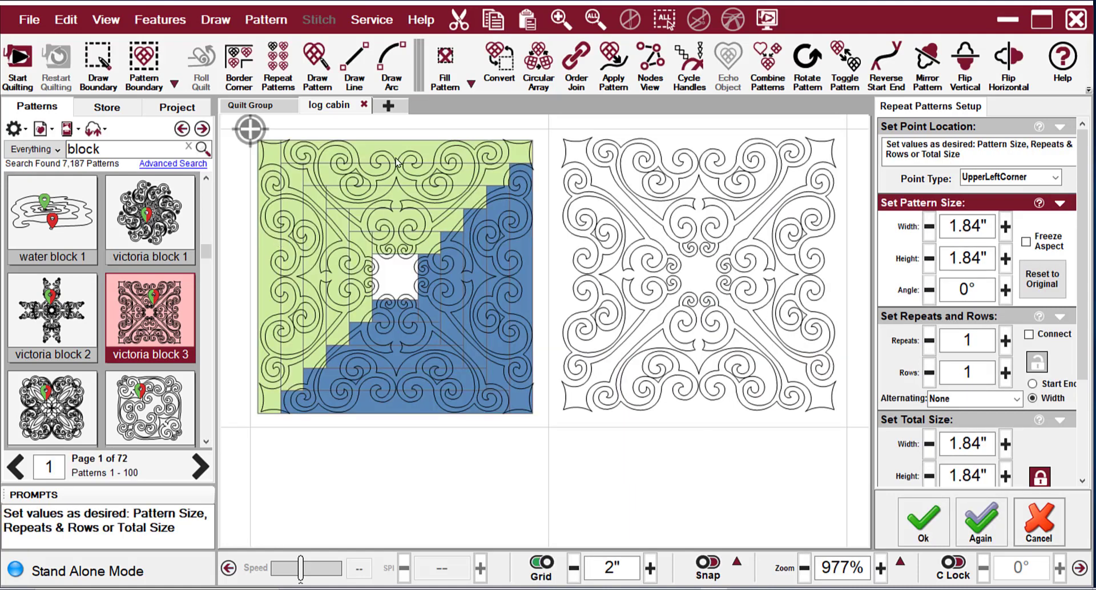
left_click(206, 442)
left_click(206, 443)
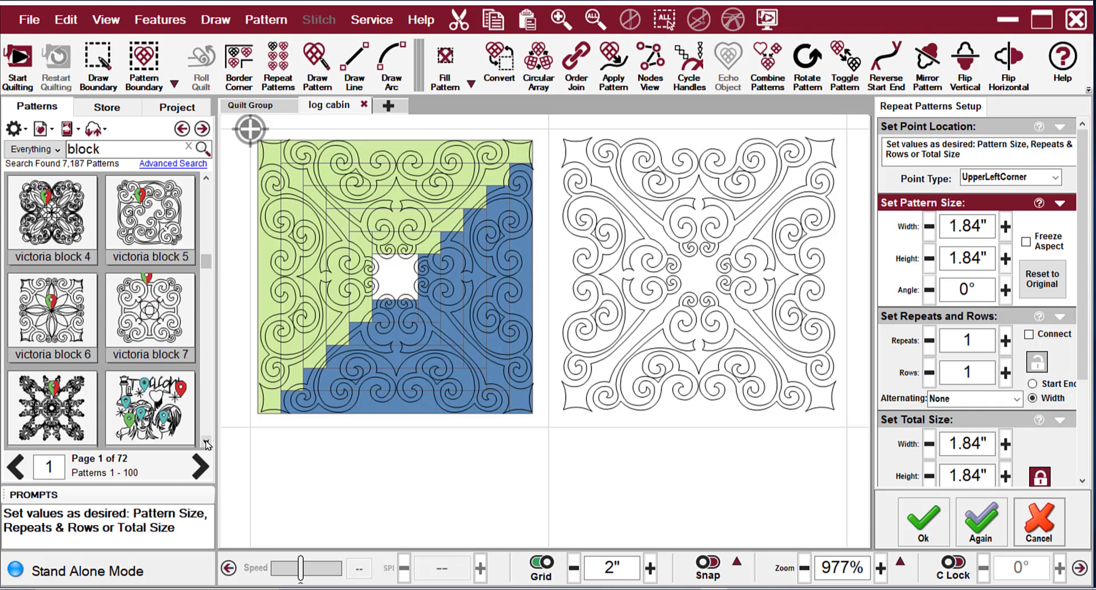
left_click(69, 312)
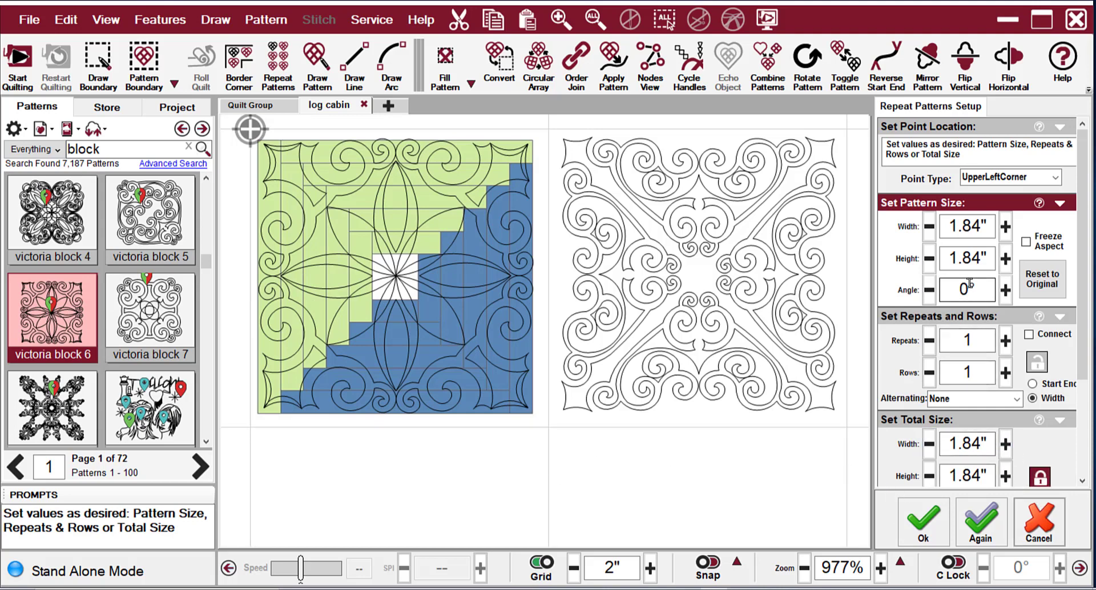
key("Return")
- Scroll the pattern list and preview the swirl flower block on the log cabin block
left_click(206, 441)
left_click(207, 442)
left_click(206, 441)
left_click(207, 441)
left_click(207, 441)
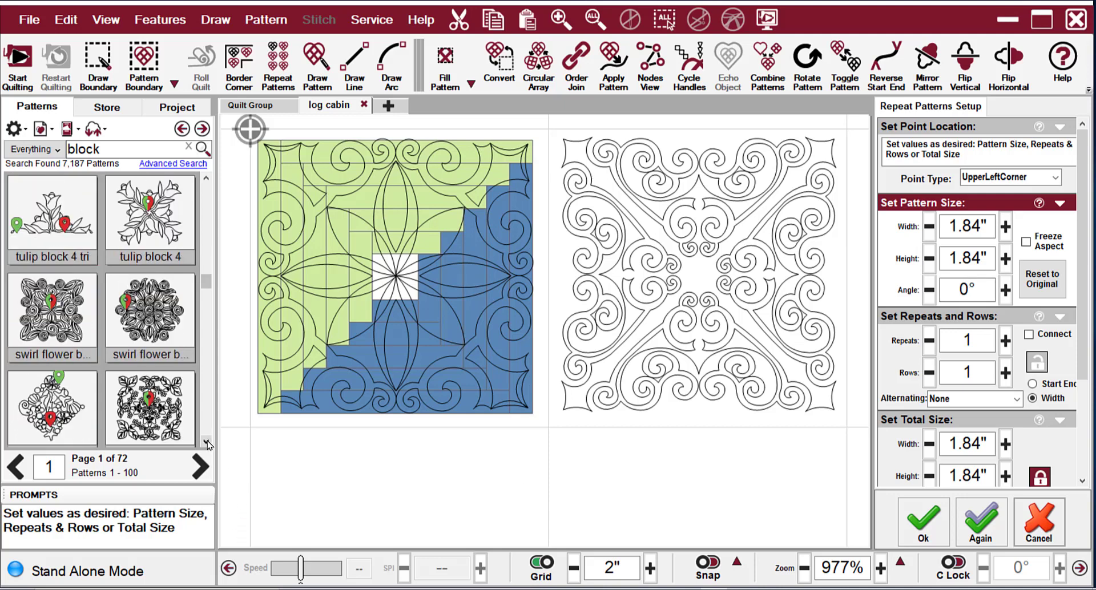
left_click(73, 321)
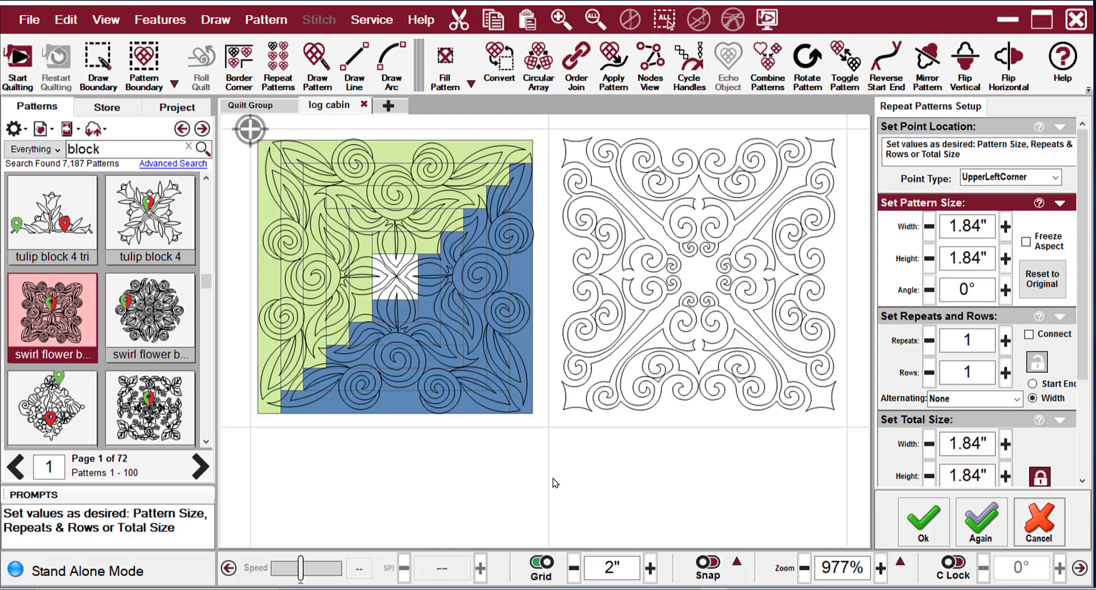
left_click(206, 442)
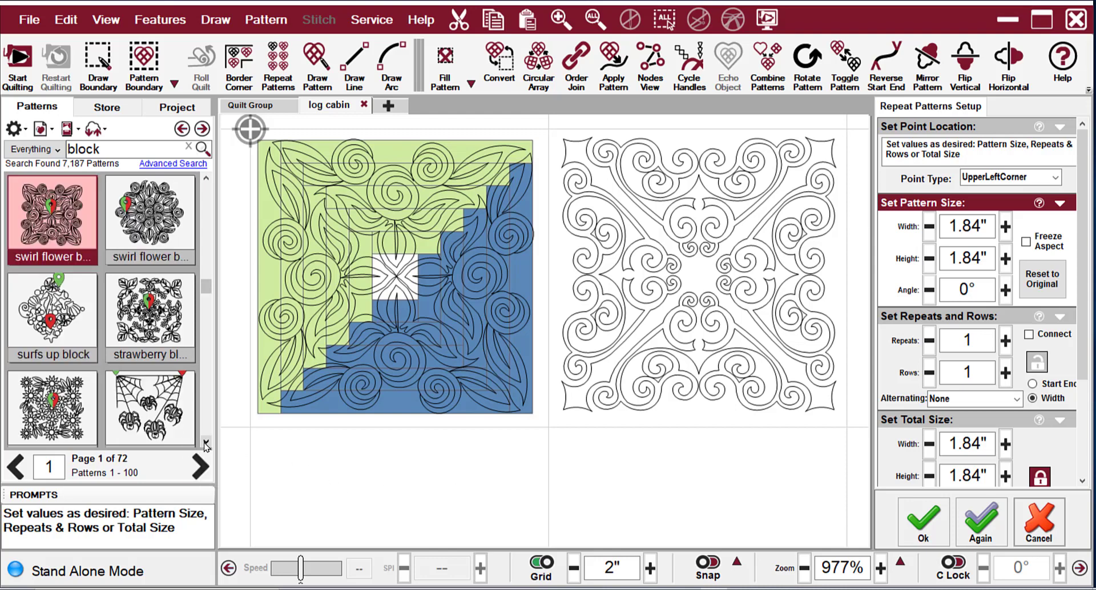
left_click(206, 442)
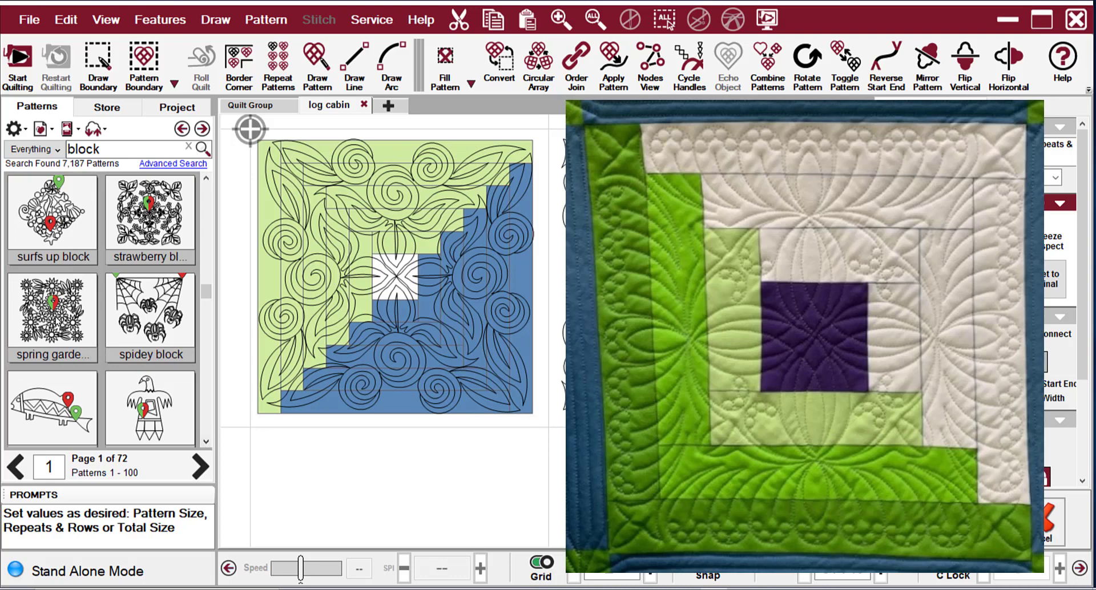
- Choose the spring garden block design and accept it in Repeat Patterns Setup
left_click(81, 335)
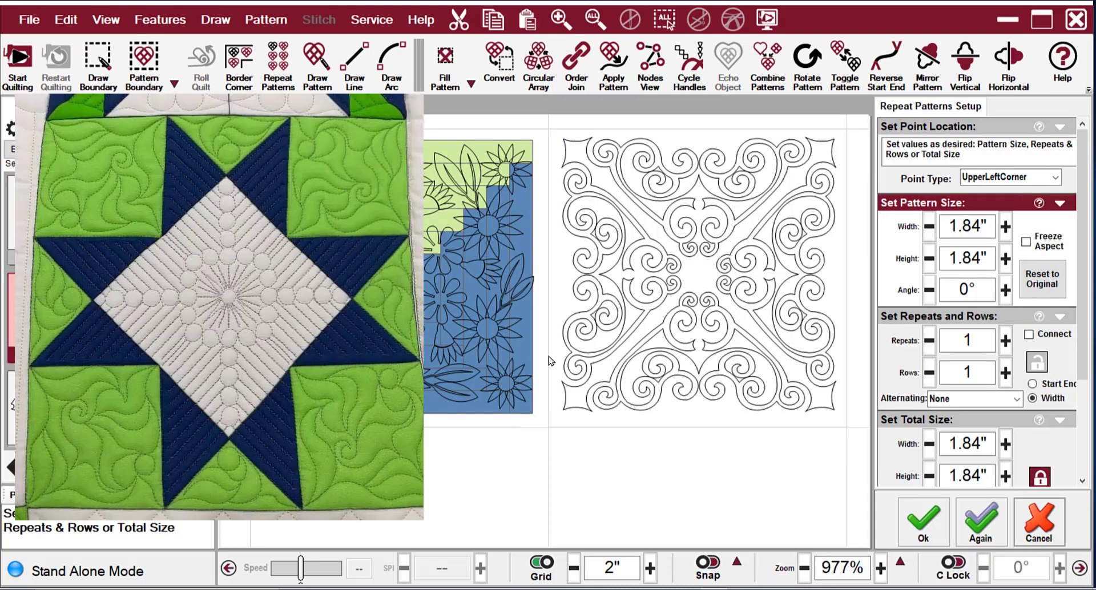
left_click(923, 524)
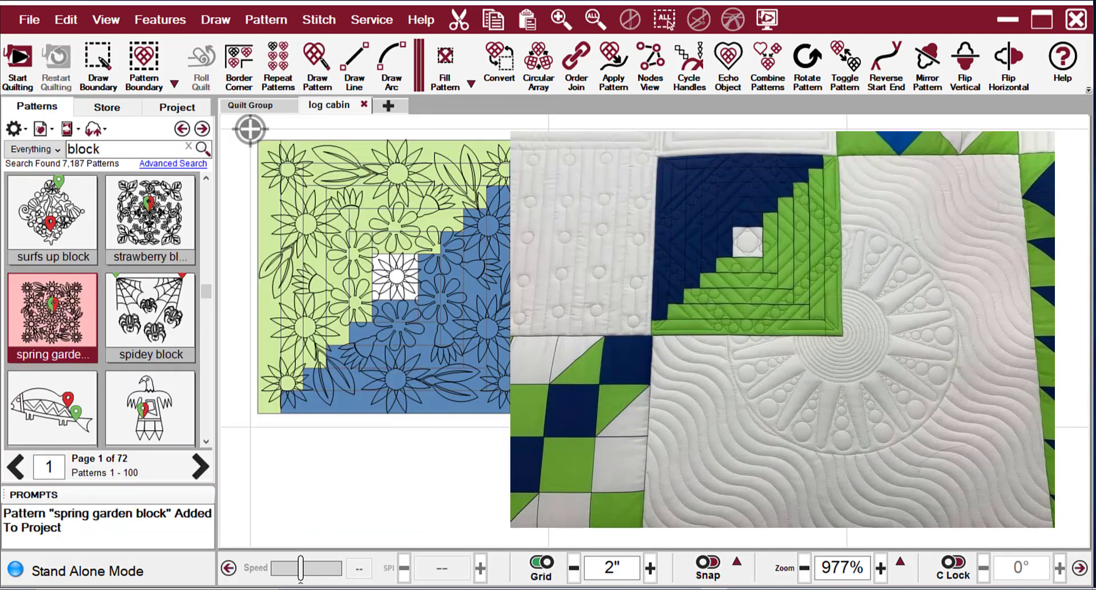